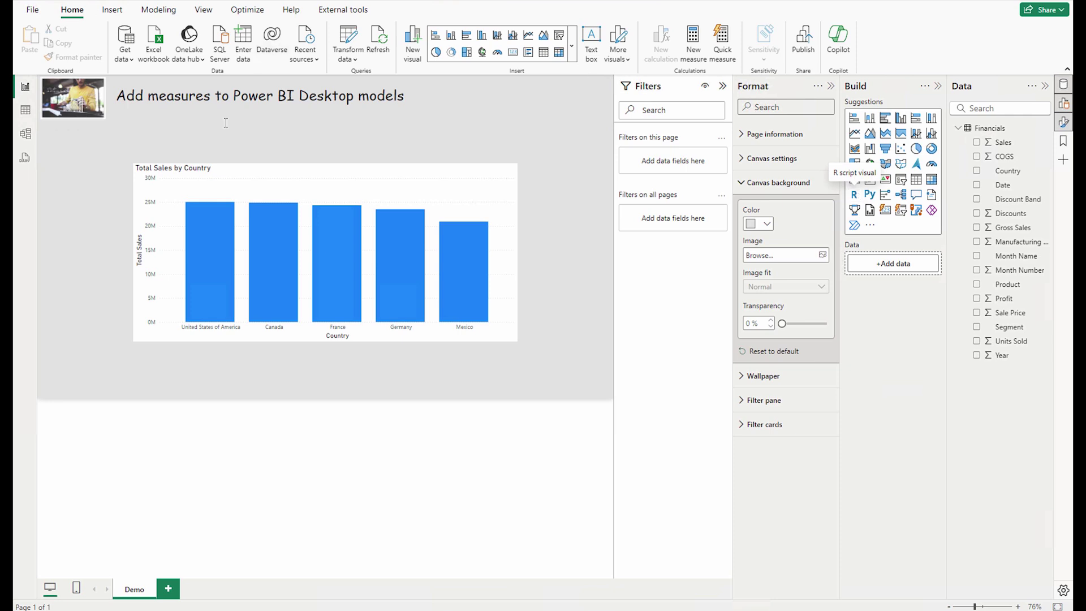
Change the summarization of Sales on the Total Sales by Country chart's Y-axis to Average
left_click(252, 179)
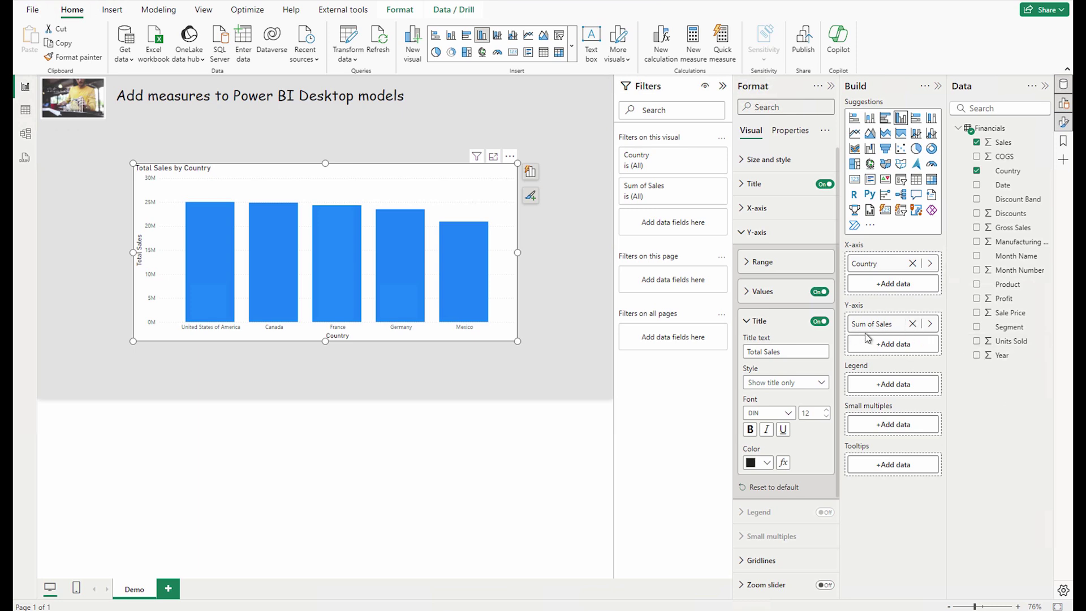
left_click(931, 326)
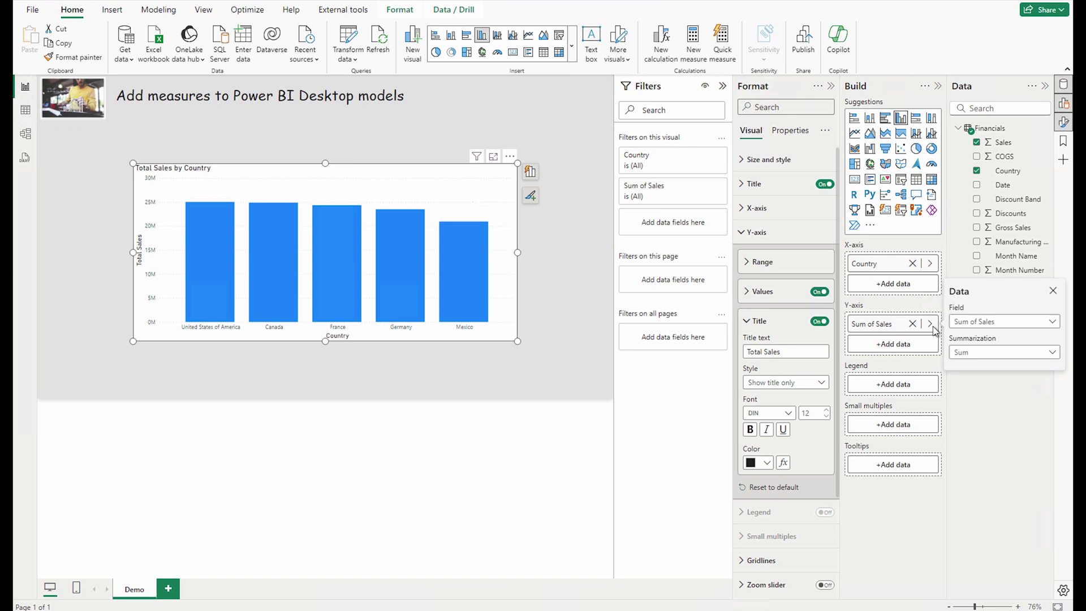
left_click(985, 323)
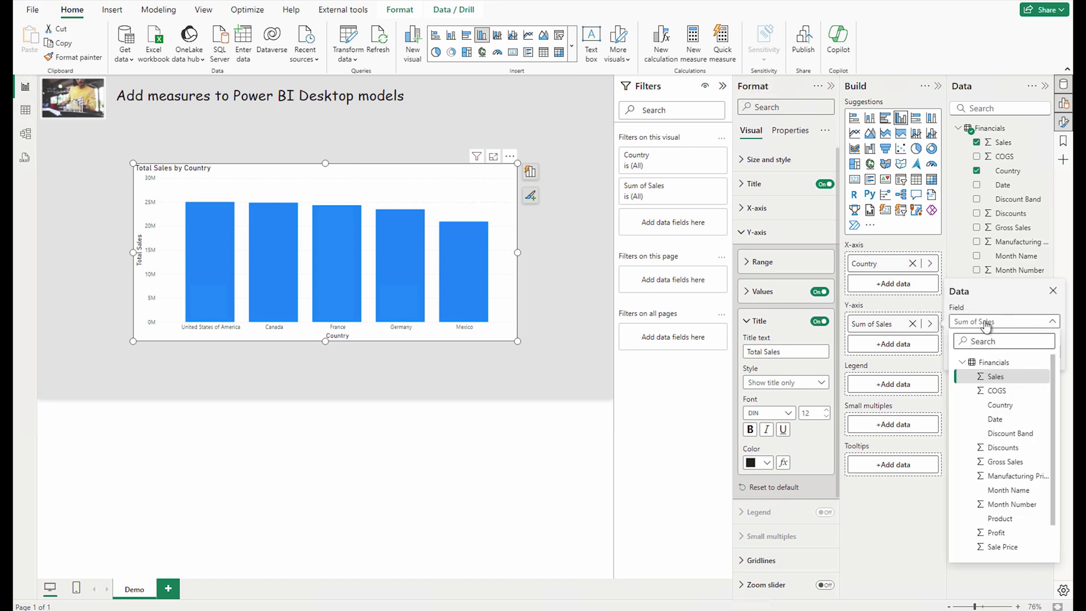
left_click(933, 363)
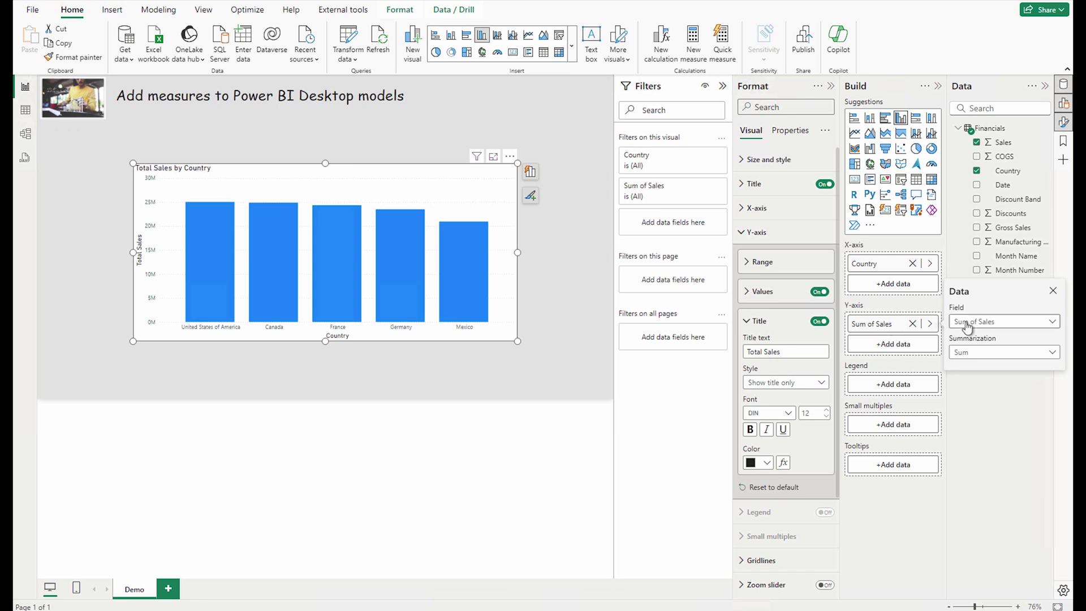
left_click(987, 357)
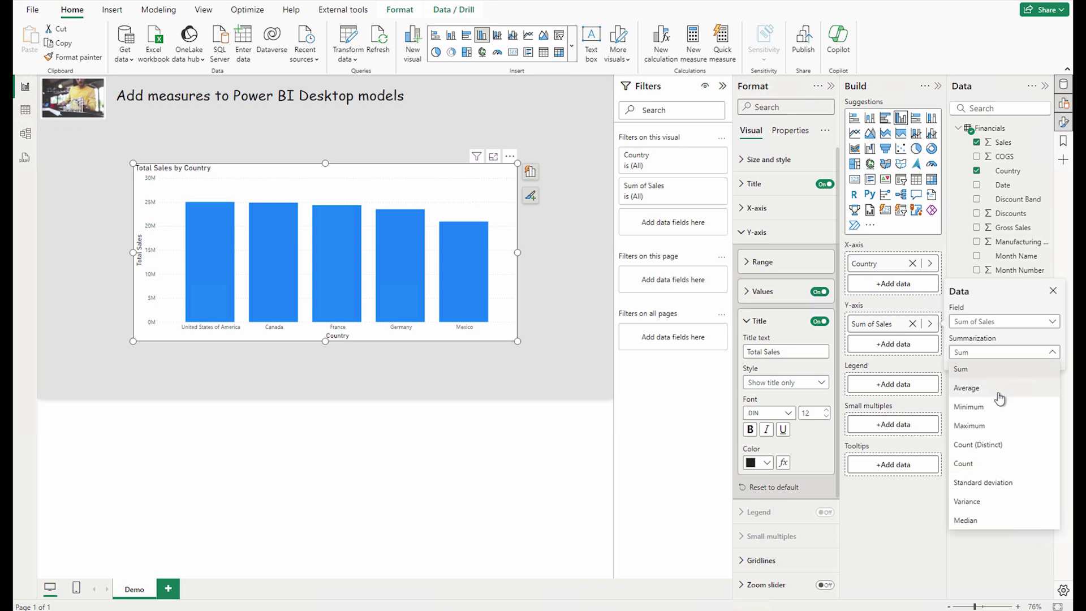
left_click(982, 396)
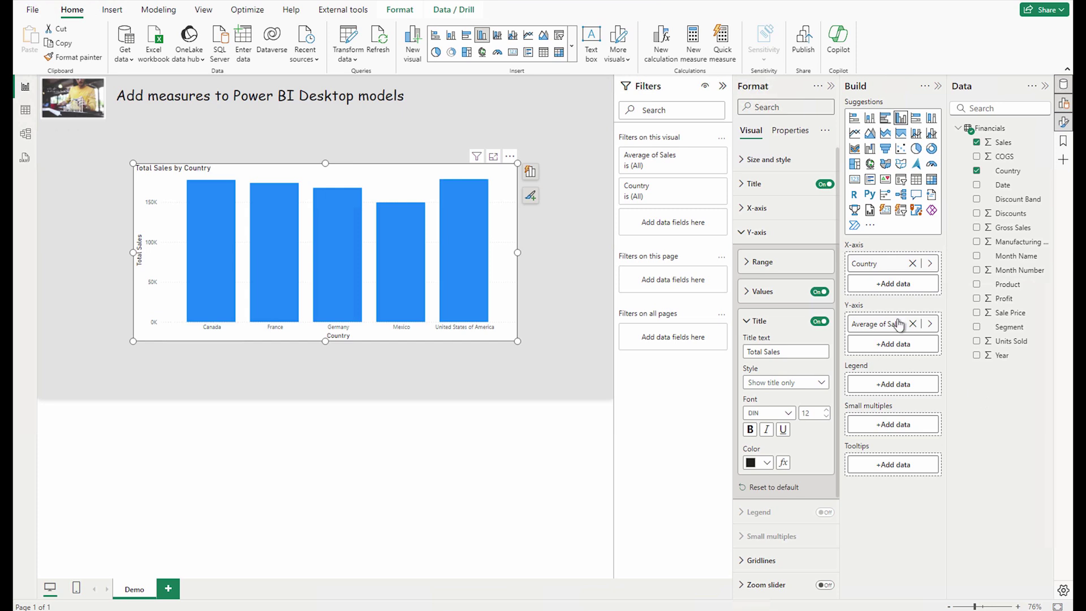
Set the summarization of the chart's Y-axis Sales field back to Sum and deselect the chart
left_click(932, 327)
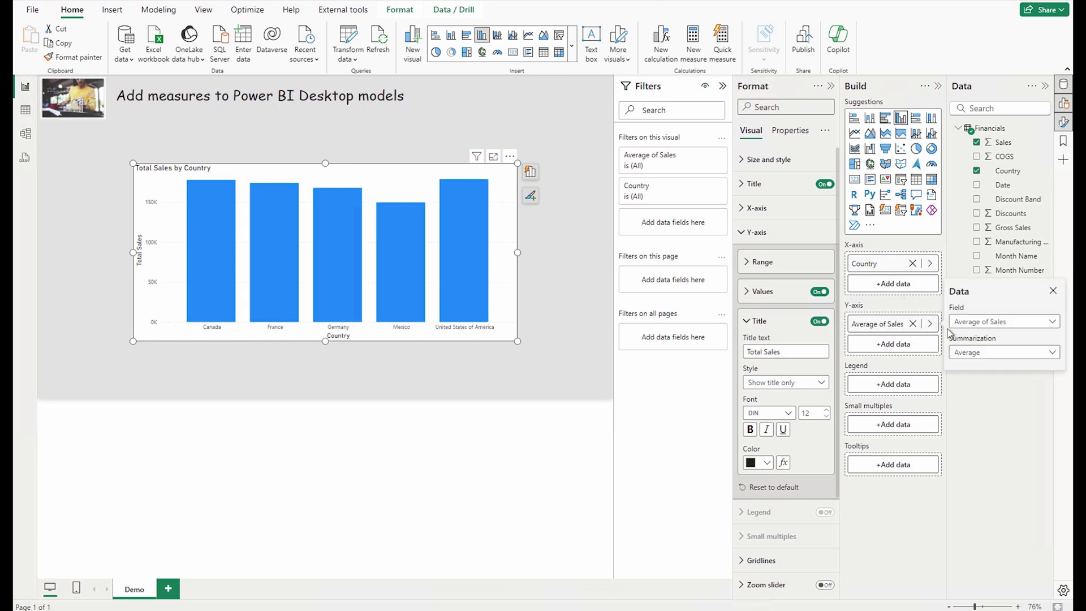
left_click(969, 353)
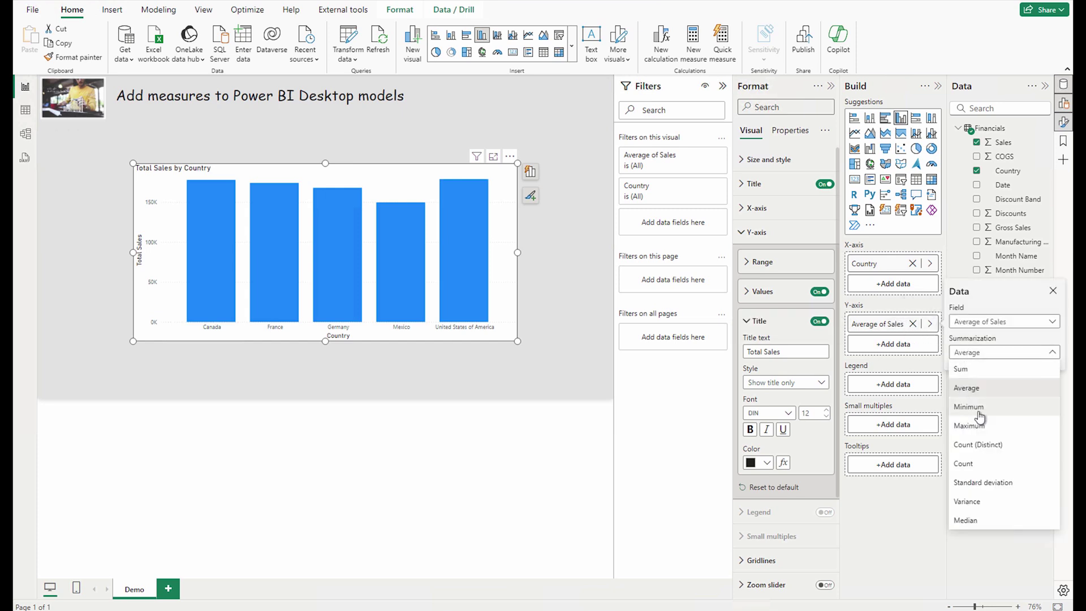
left_click(968, 370)
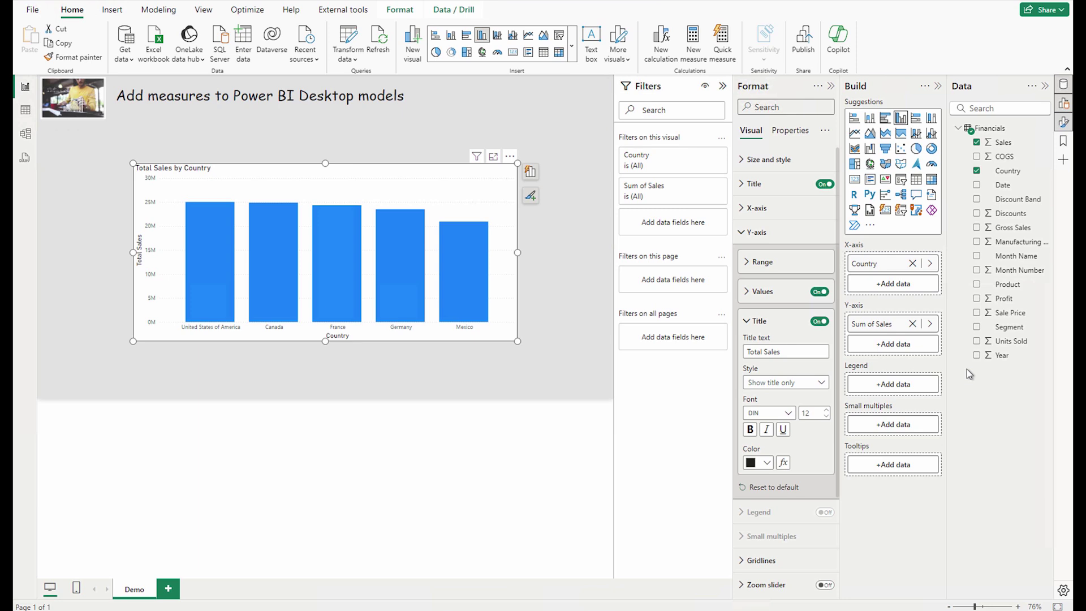
left_click(560, 318)
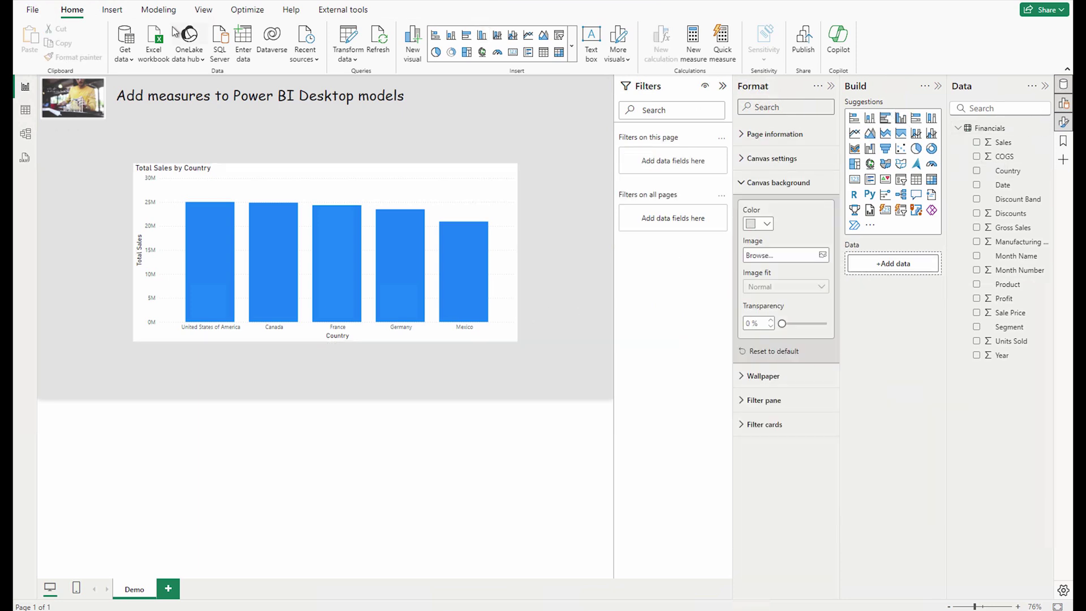
Create a new measure in the Financials table with the formula Total Sales = SUM(Financials[ Sales])
left_click(159, 10)
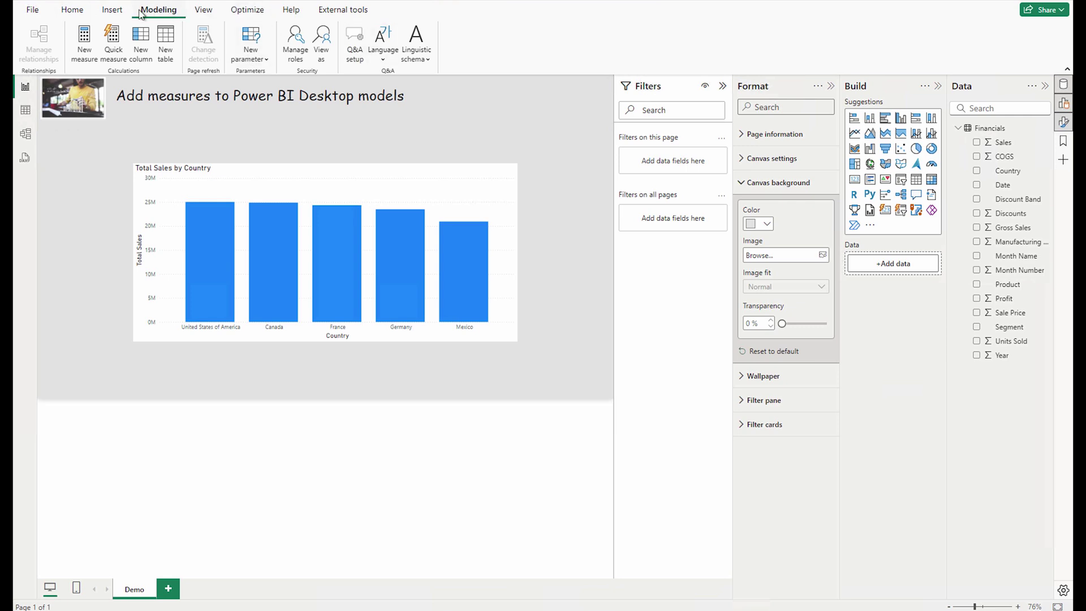
left_click(90, 44)
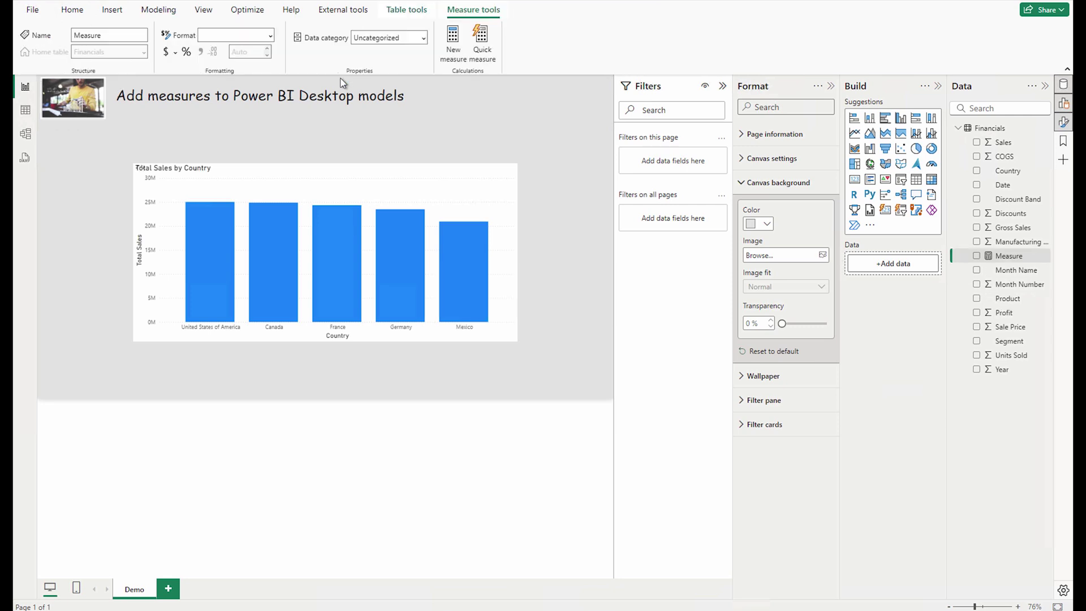
type("Total Ssale")
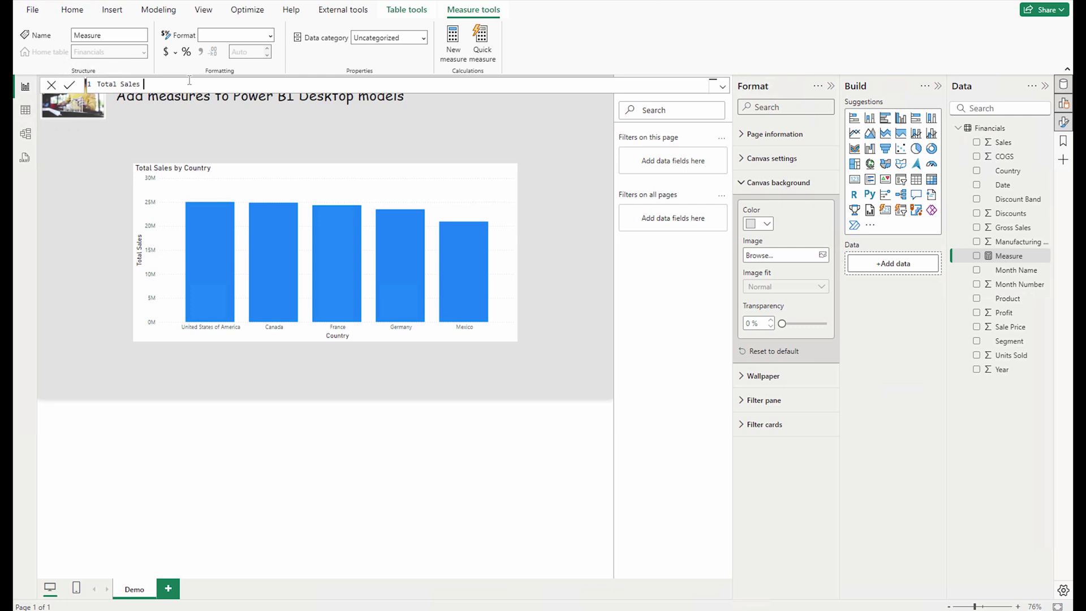
type("s = SUM")
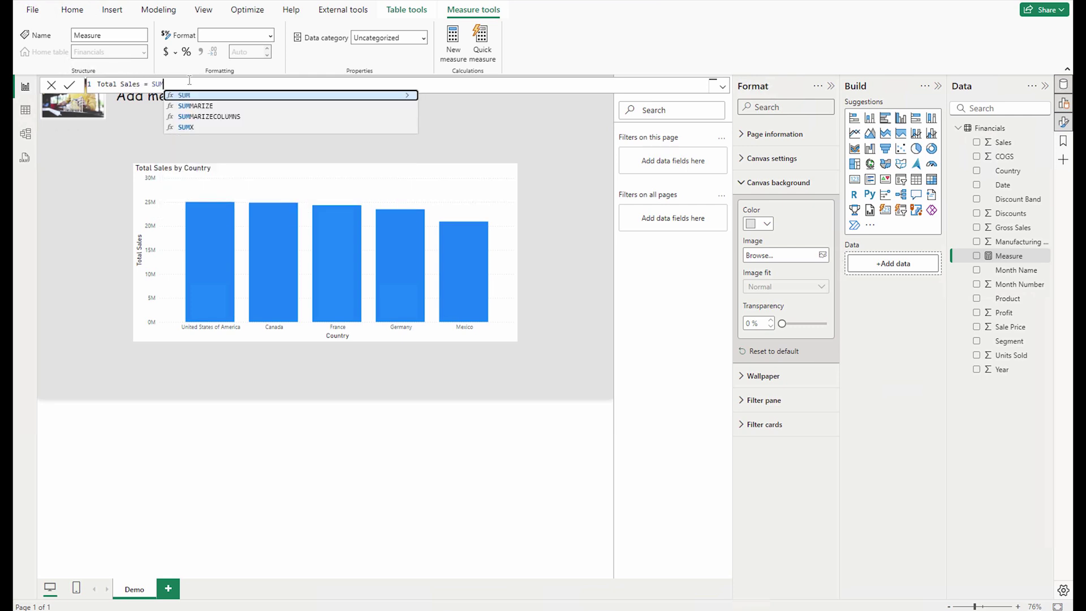
type("(Sale")
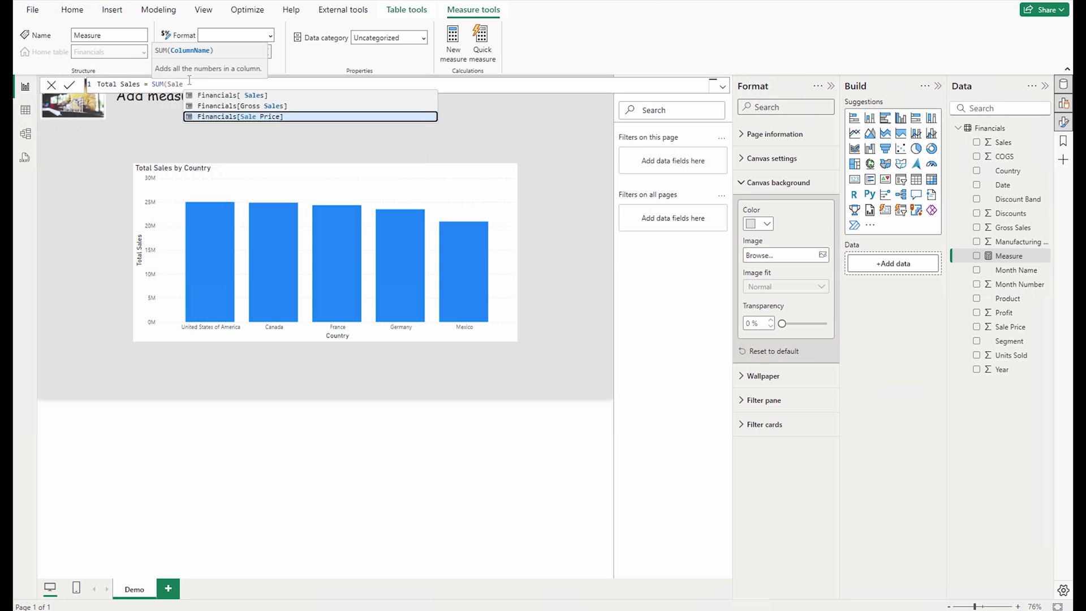
left_click(262, 95)
type(")")
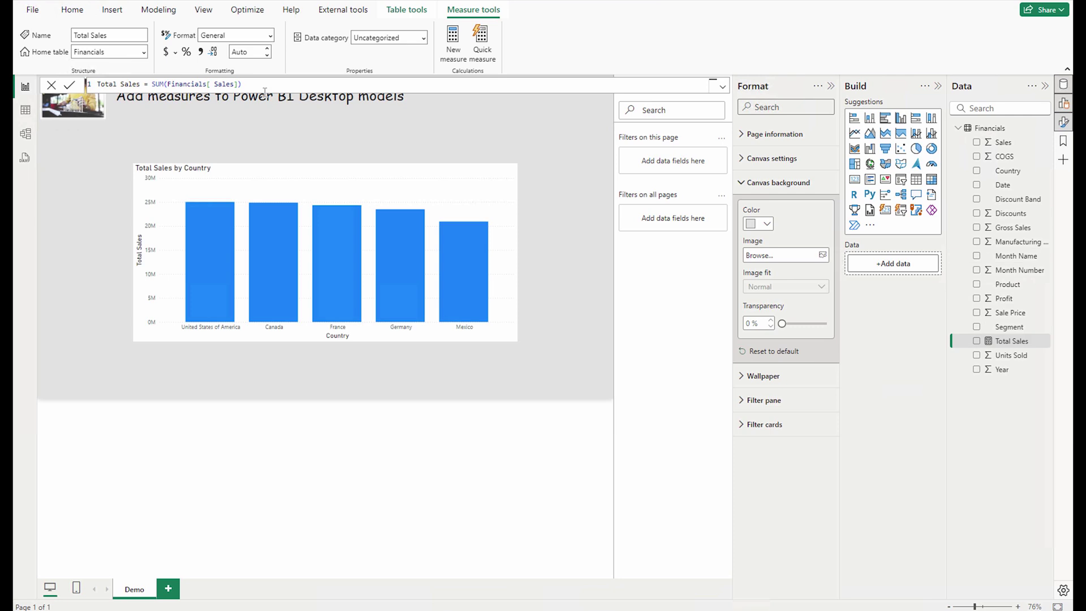
Display the Total Sales measure as a card to the left of the bar chart, shifting the chart to make room
mouse_move(1011, 345)
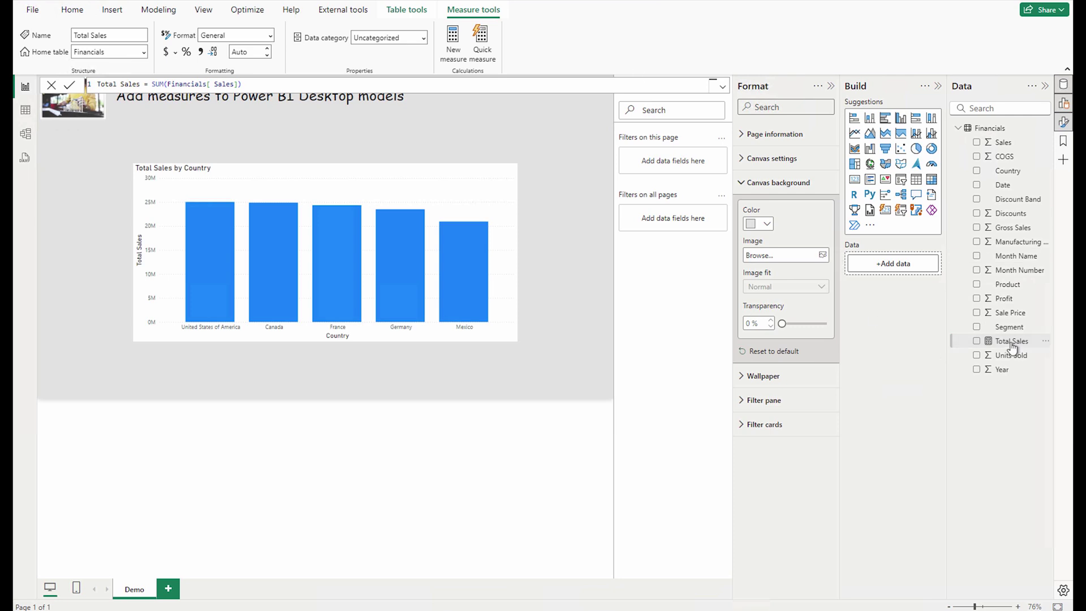
left_click_drag(1010, 345, 492, 130)
left_click_drag(134, 127, 400, 129)
left_click_drag(464, 145, 542, 139)
left_click_drag(205, 167, 277, 184)
left_click_drag(491, 152, 84, 274)
left_click(94, 335)
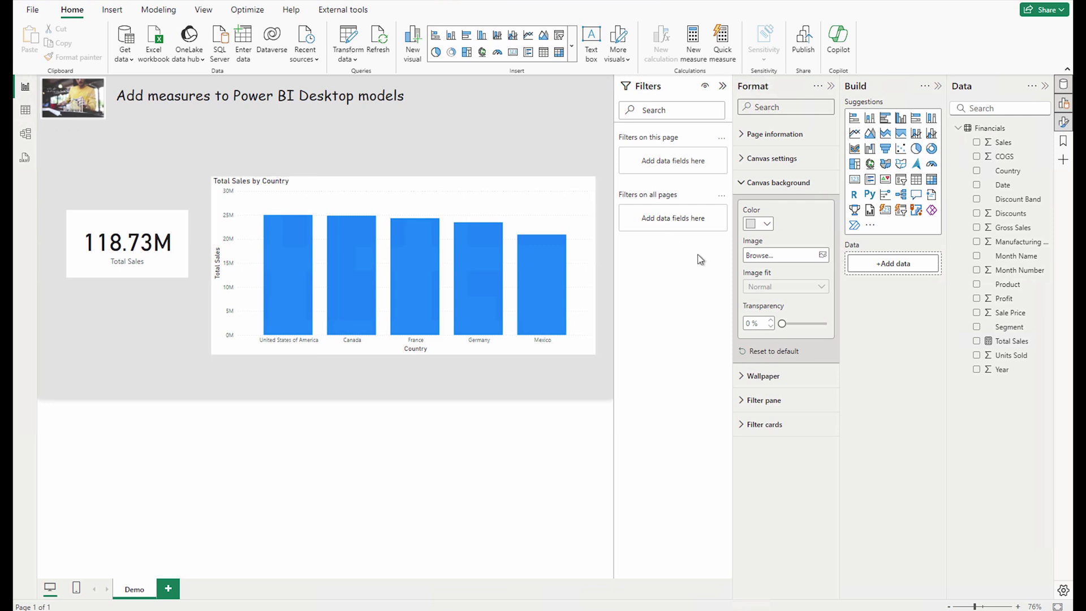
Create another Financials measure with the formula Compound Measure (Net Sales) = [Total Sales] - SUM(Financials[Discounts])
left_click(1047, 129)
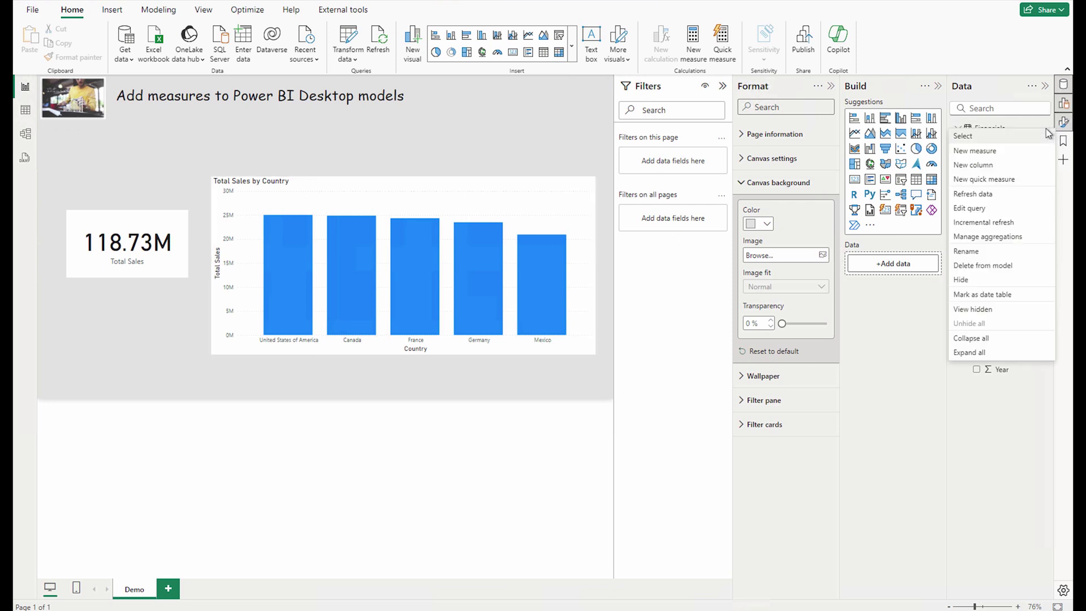
left_click(1001, 152)
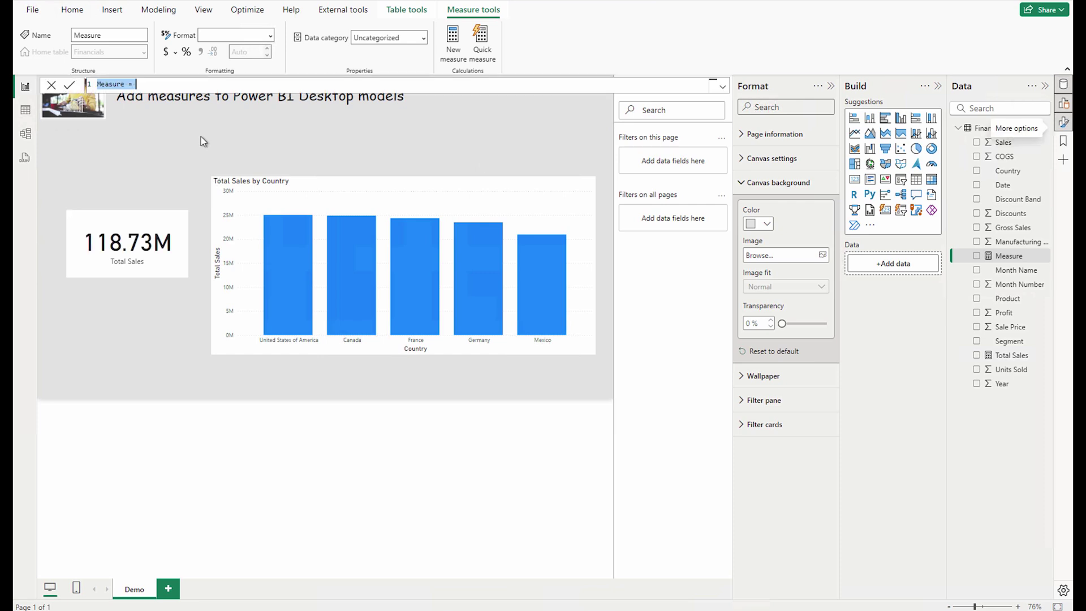
type("Comp")
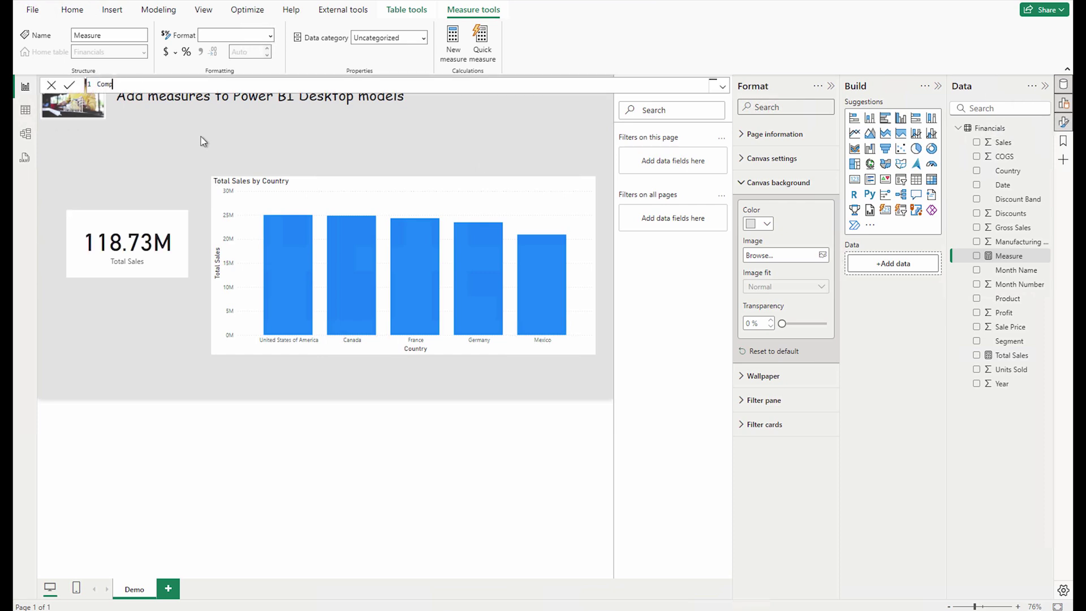
type("ound Measure (Net Sales) = [")
key("Tab")
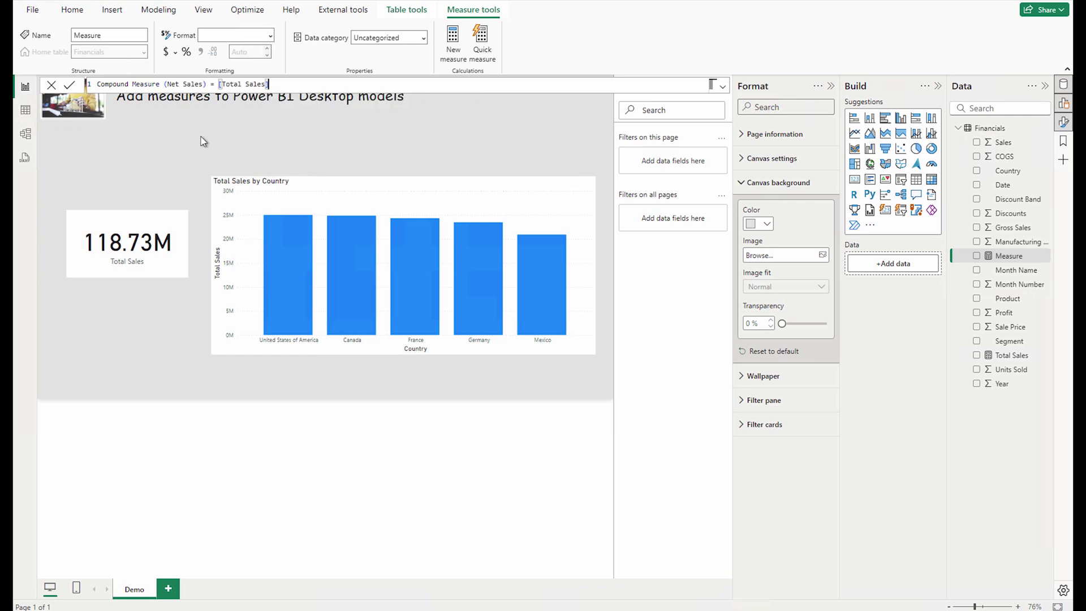
type("- SUM(")
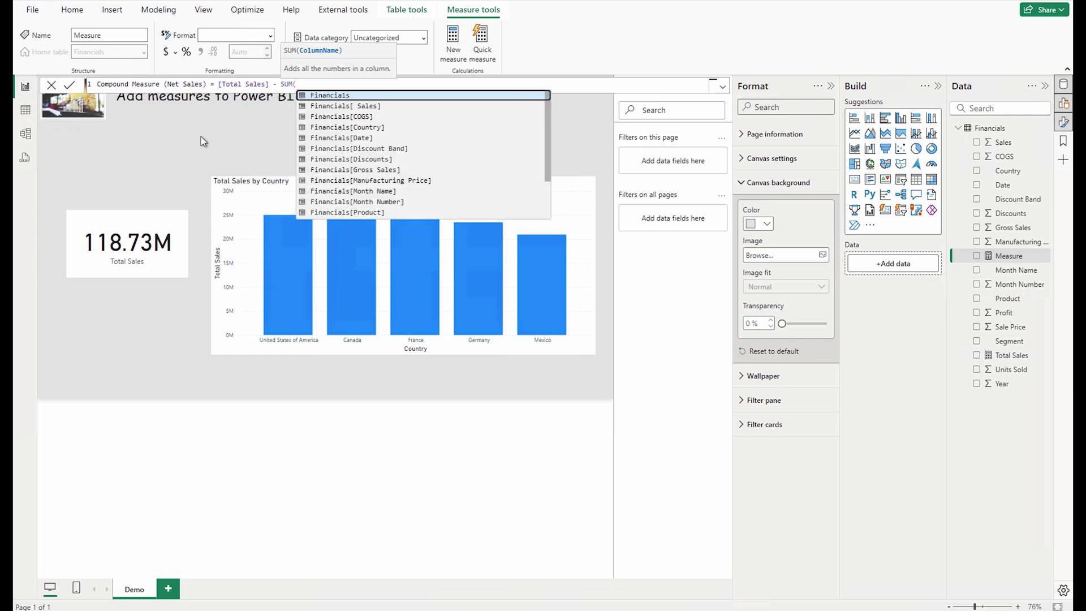
type("dis")
key("Down")
key("Tab")
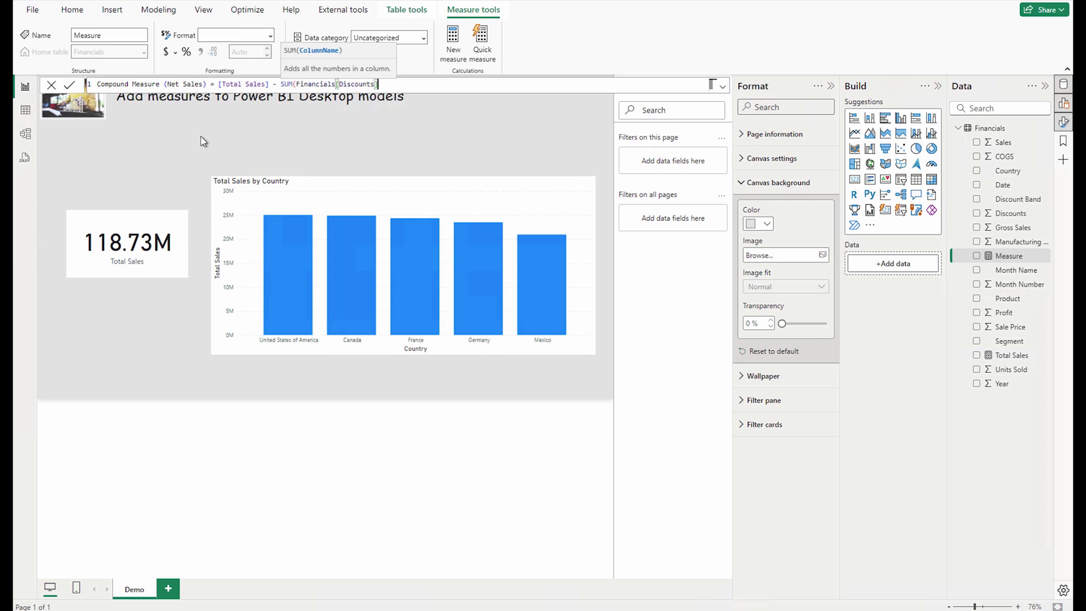
type(")")
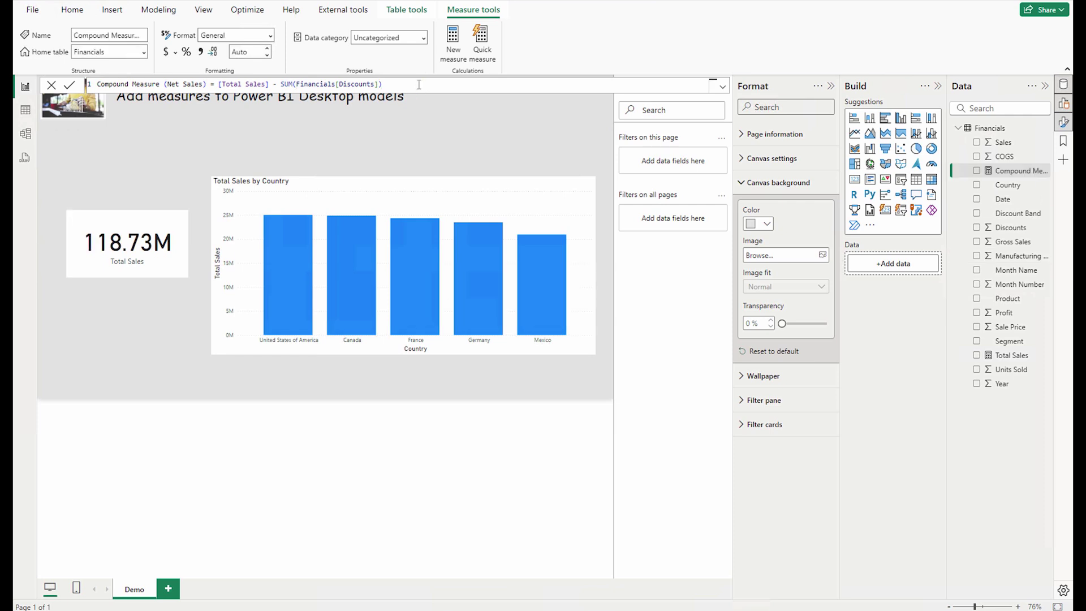
Add a card for Compound Measure (Net Sales) below the Total Sales card, and align the Total Sales card with the chart's top edge
left_click_drag(1013, 171, 129, 317)
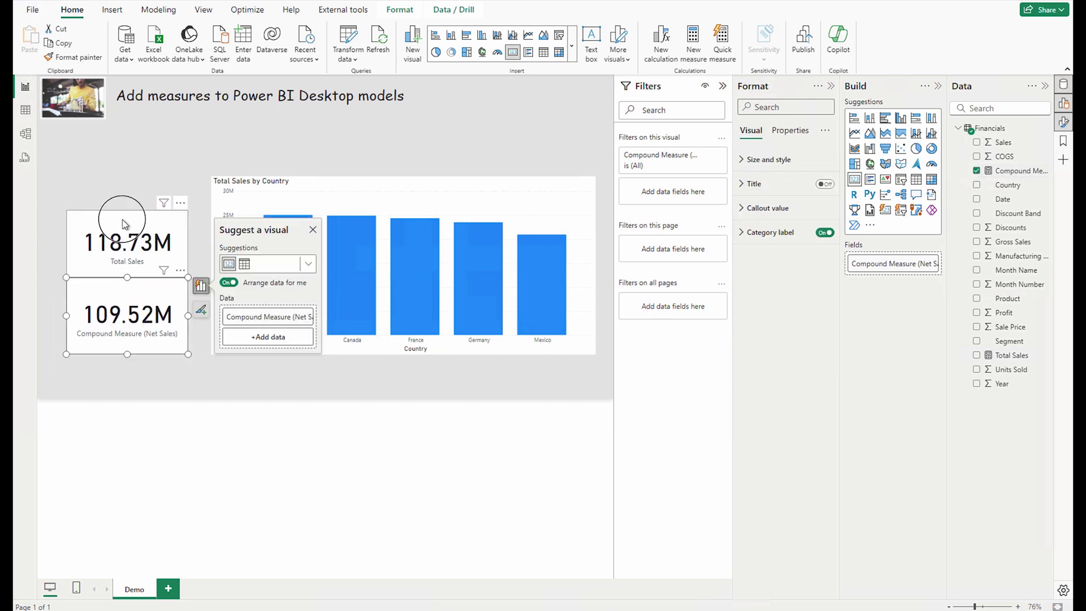
left_click(124, 201)
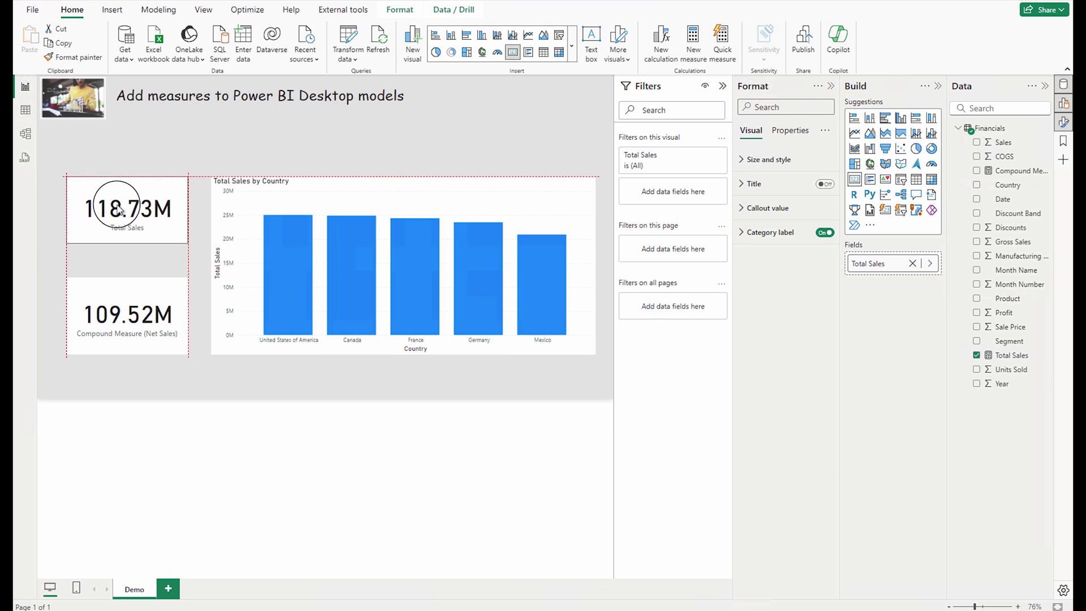
left_click(113, 336)
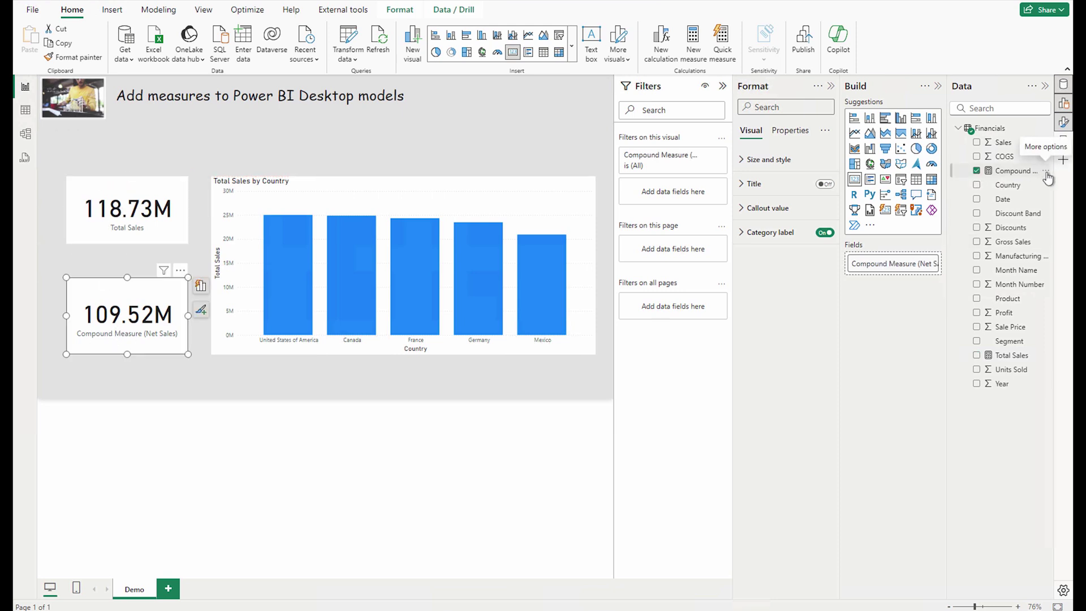
left_click(183, 386)
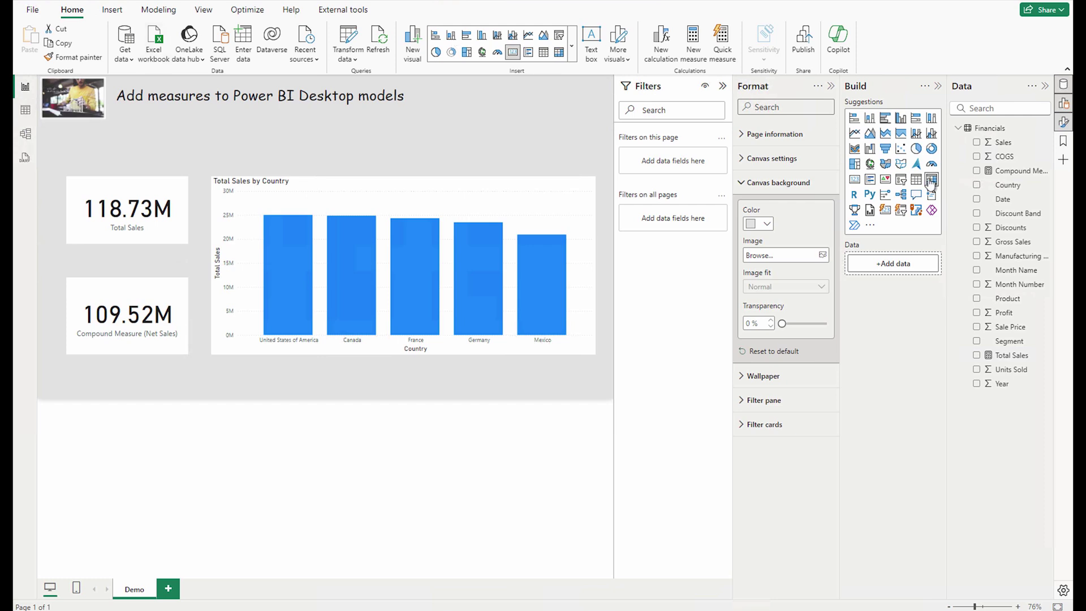
In the table view, add a calculated column to Financials with the formula Month Year = FORMAT(Financials[Date], "MMM-YY")
left_click(1045, 128)
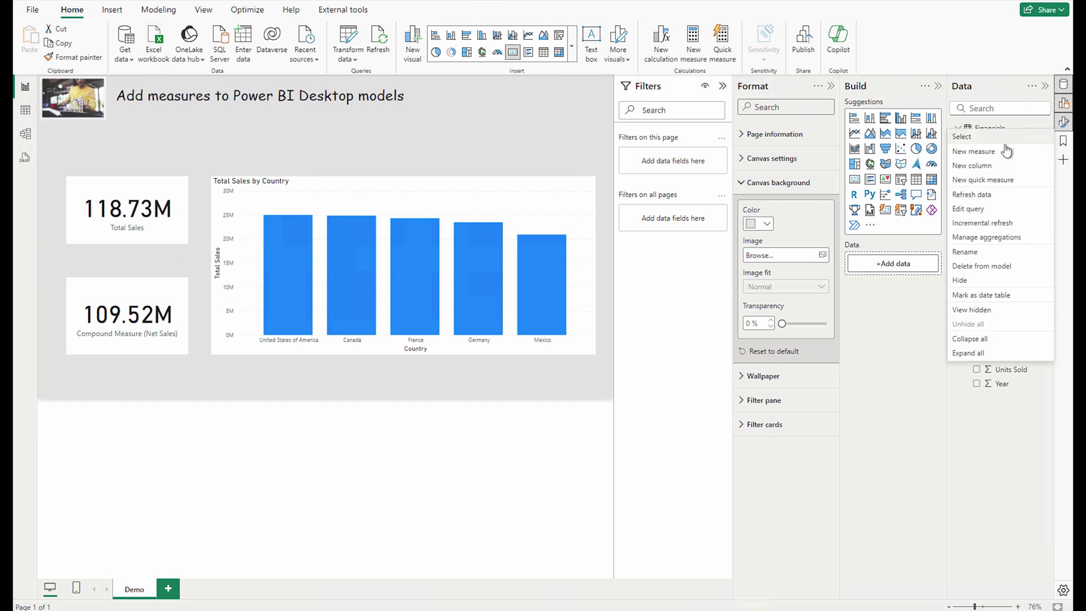
left_click(27, 111)
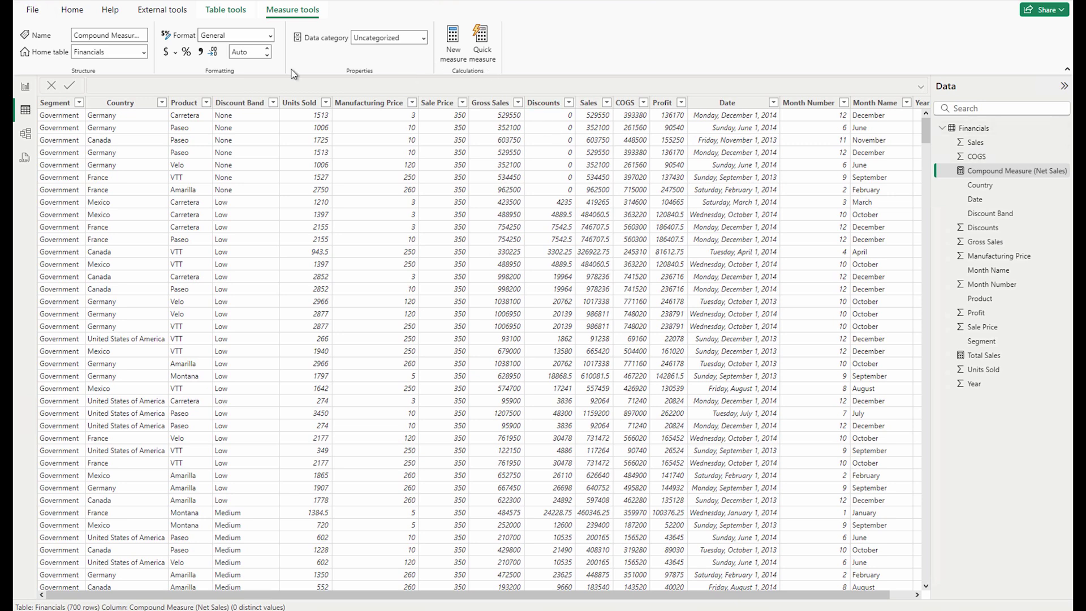
left_click(72, 13)
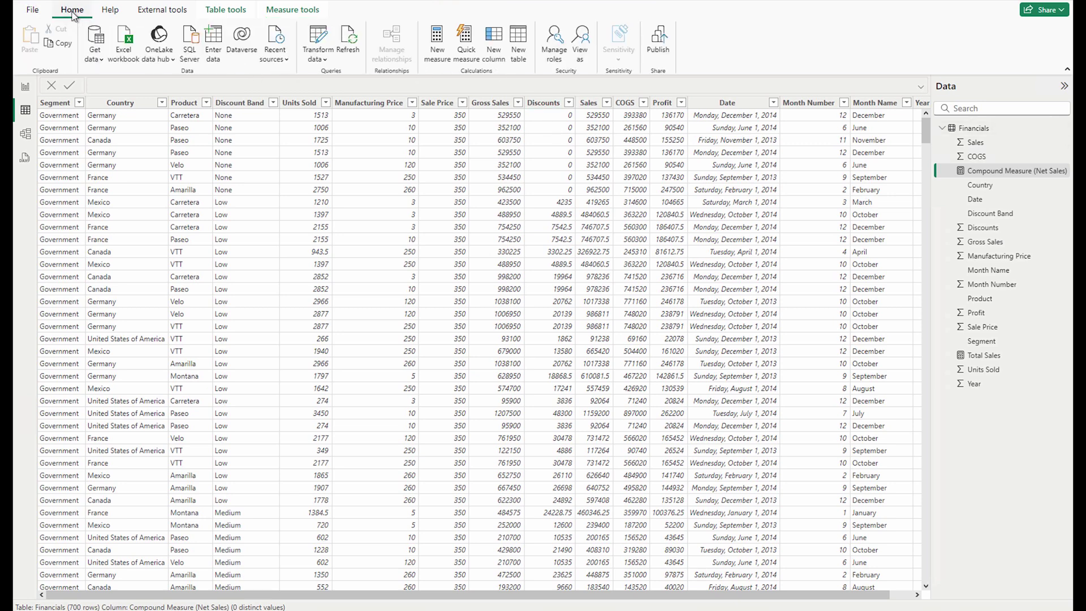
left_click(501, 56)
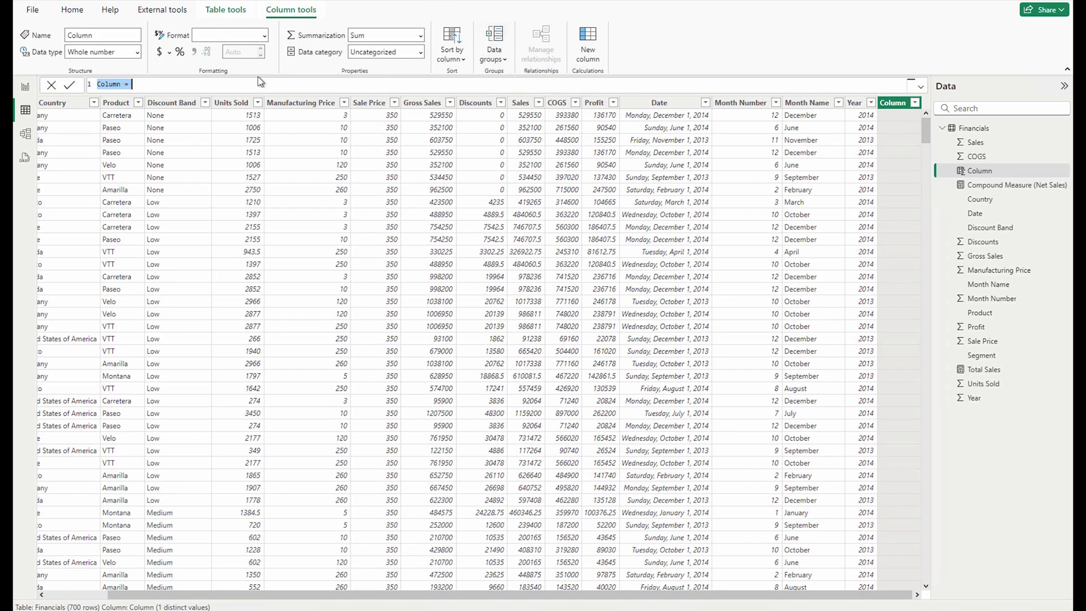
type("MOn")
key("BackSpace")
key("BackSpace")
type("onth Year = FORMAT(")
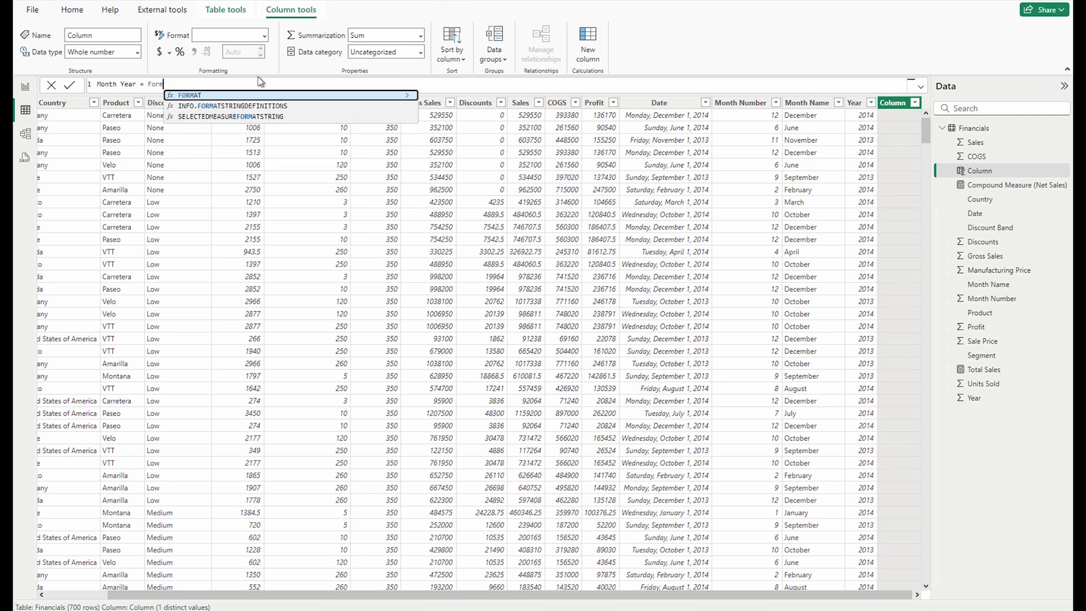
type("date")
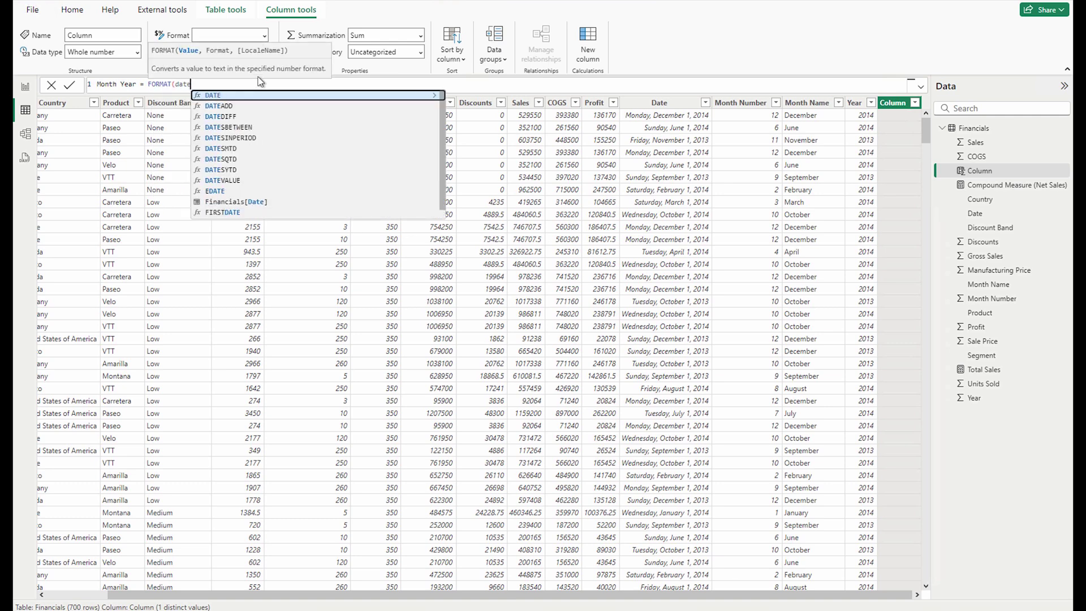
left_click(248, 206)
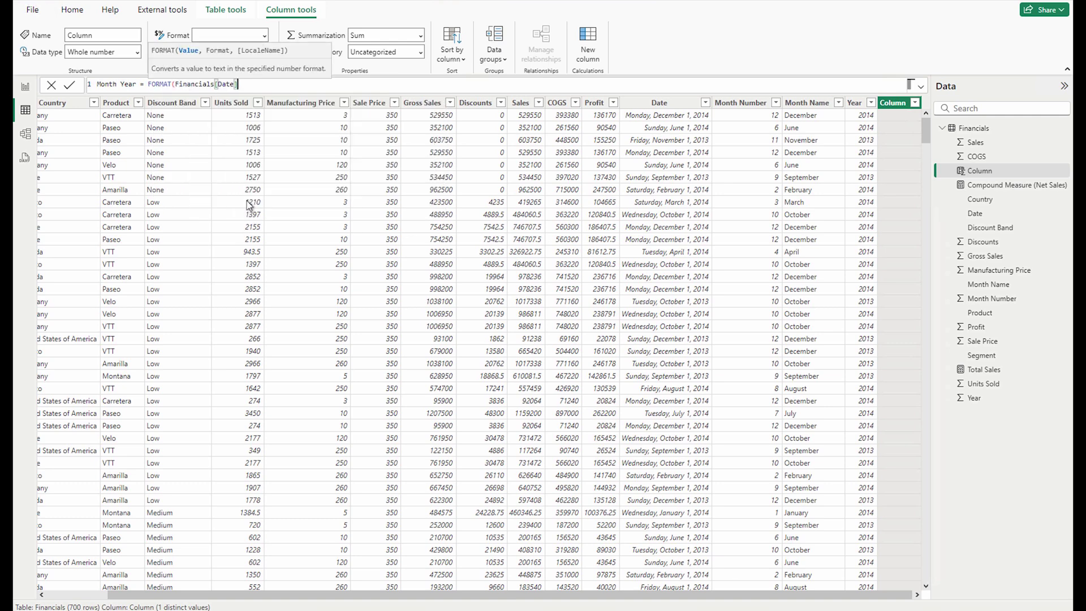
type(", \"YY")
key("BackSpace")
type("MM-YY\")")
key("Return")
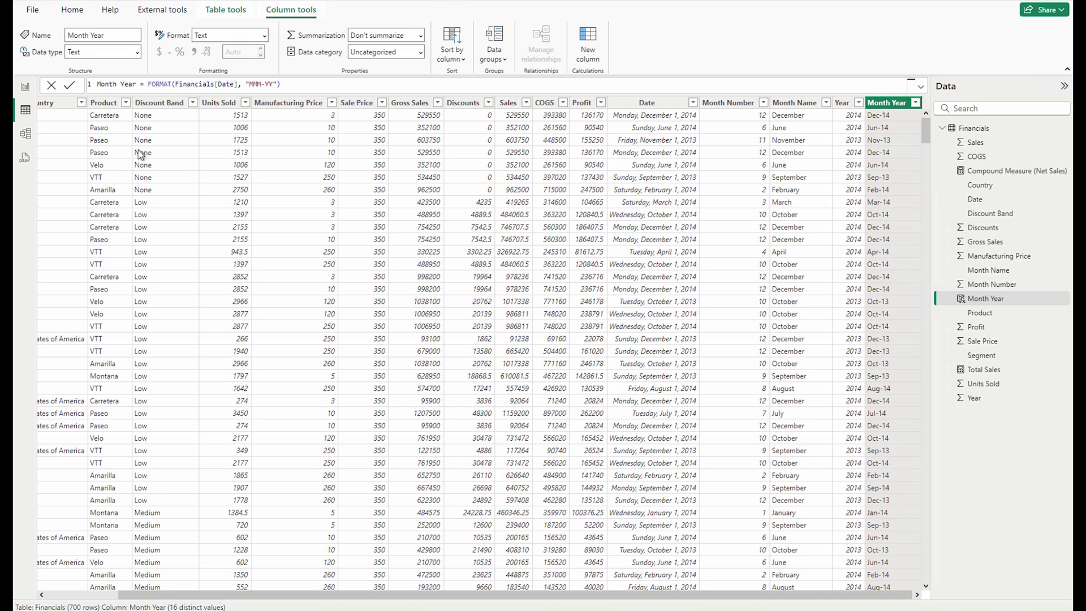
Return to the report view and create a Financials measure with the formula Total Discount = SUM(Financials[Discounts])
left_click(23, 95)
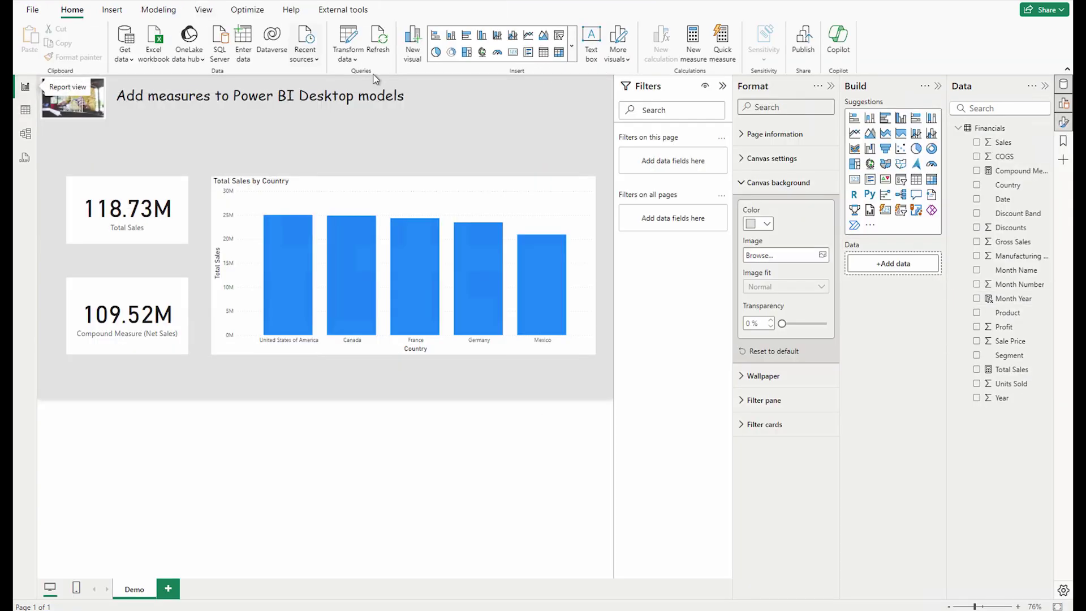
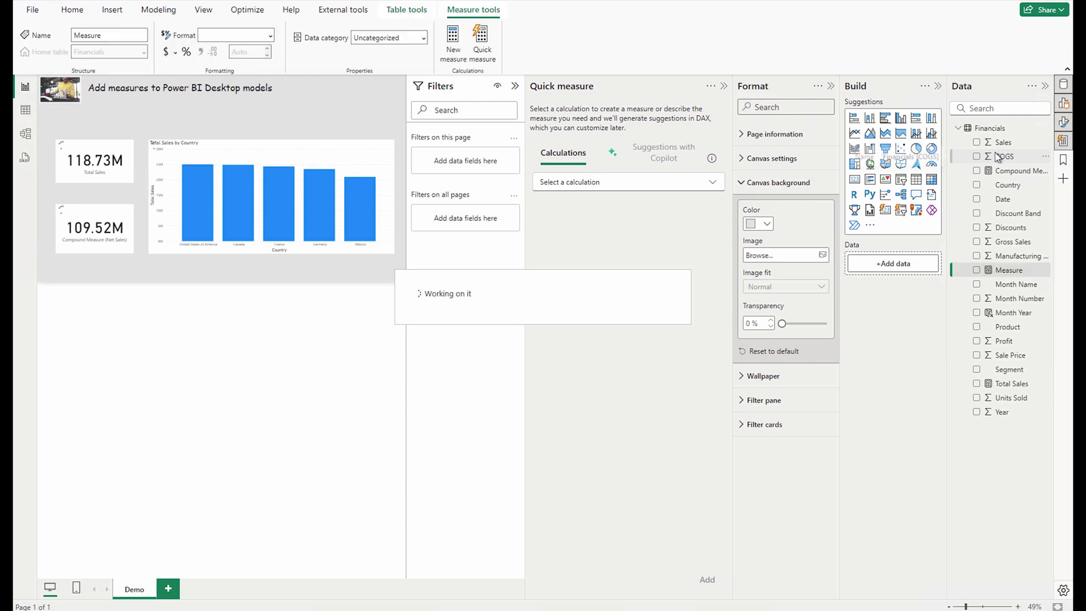
type("Total Dis")
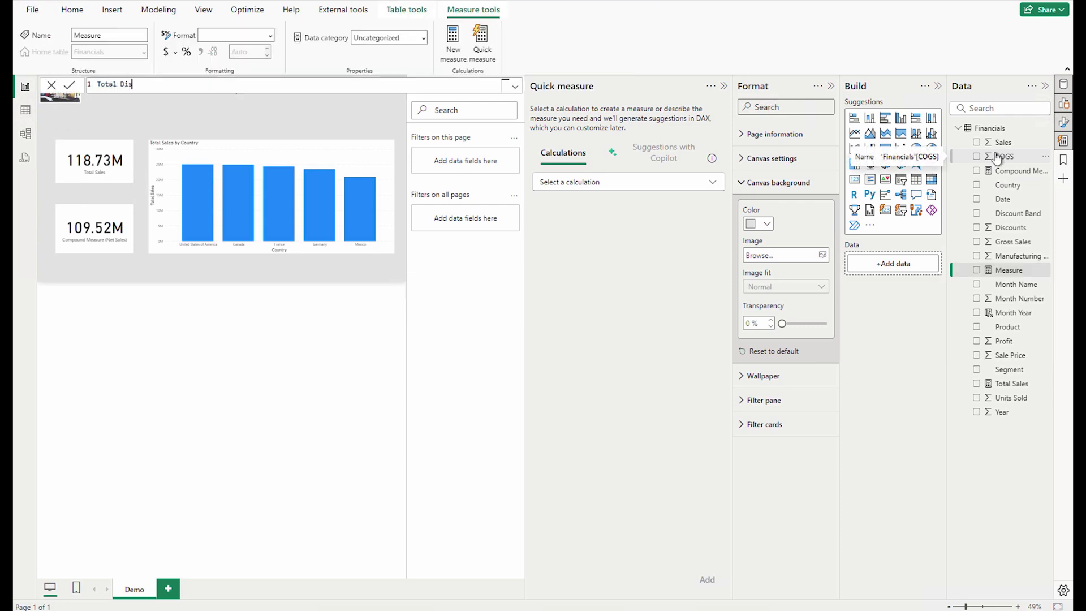
type("count = SUM(dis")
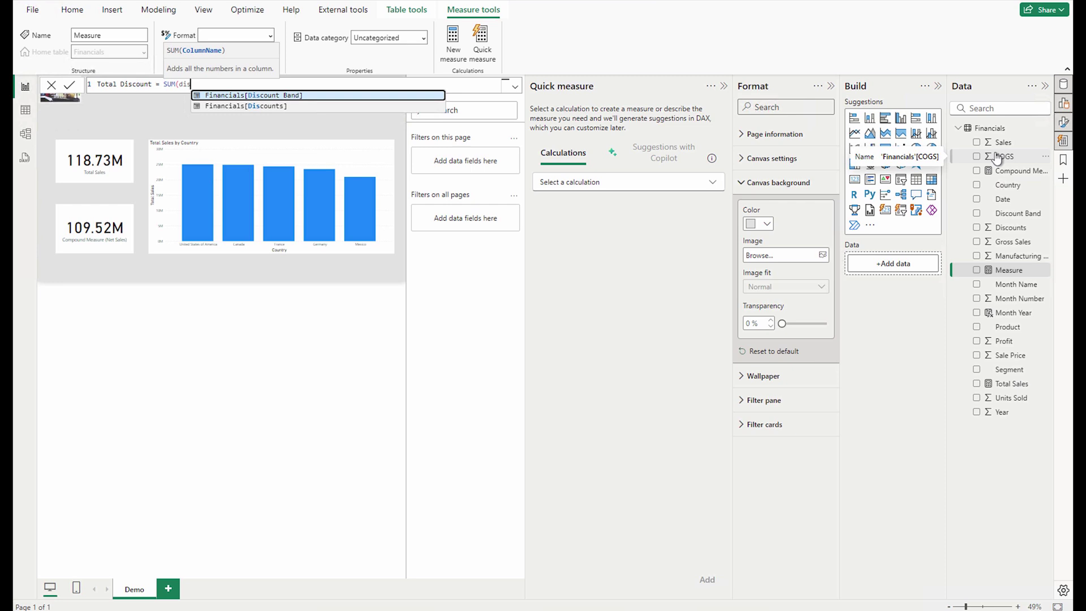
key("Tab")
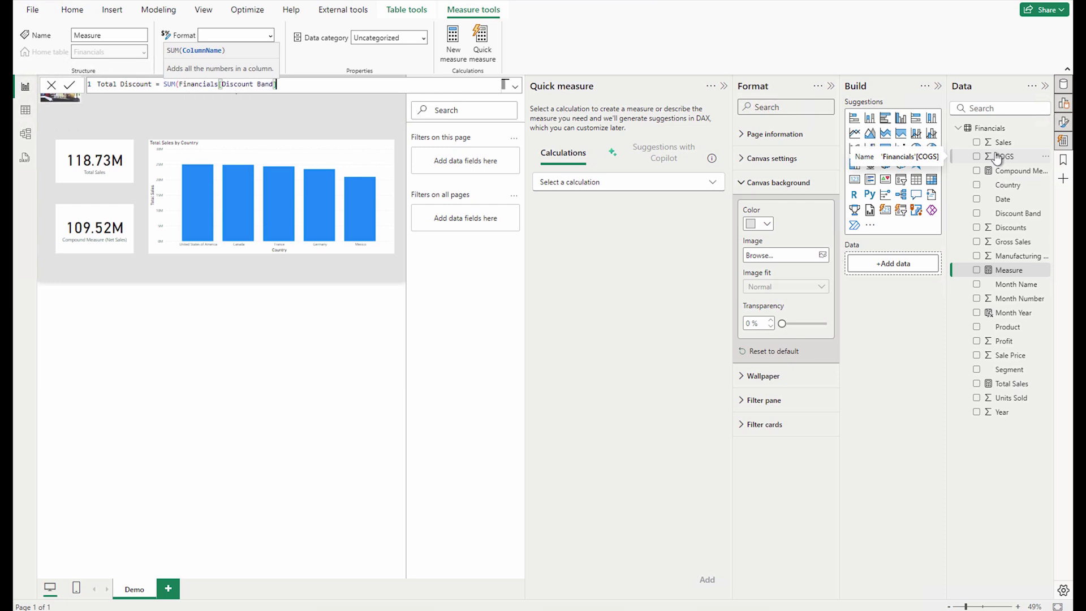
key("BackSpace")
key("BackSpace")
key("BackSpace")
key("BackSpace")
key("BackSpace")
key("BackSpace")
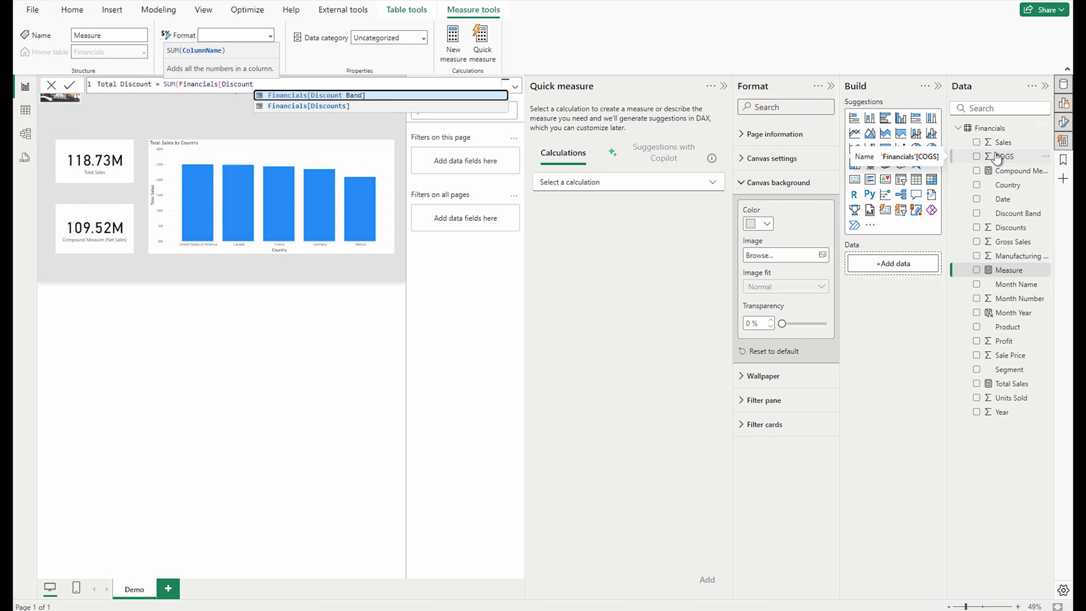
type("s")
key("Tab")
type(")")
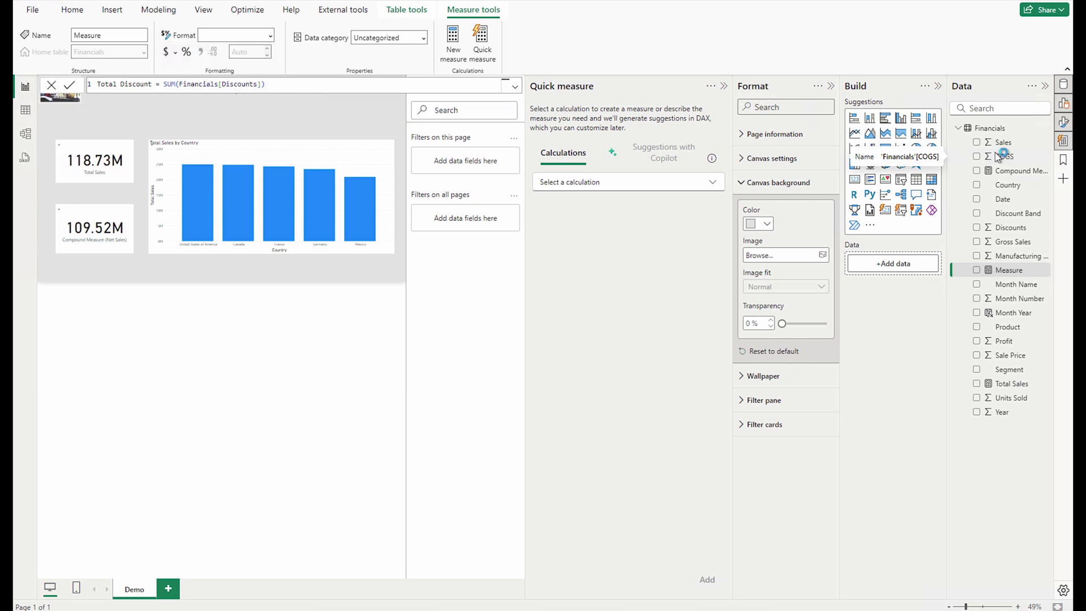
key("Return")
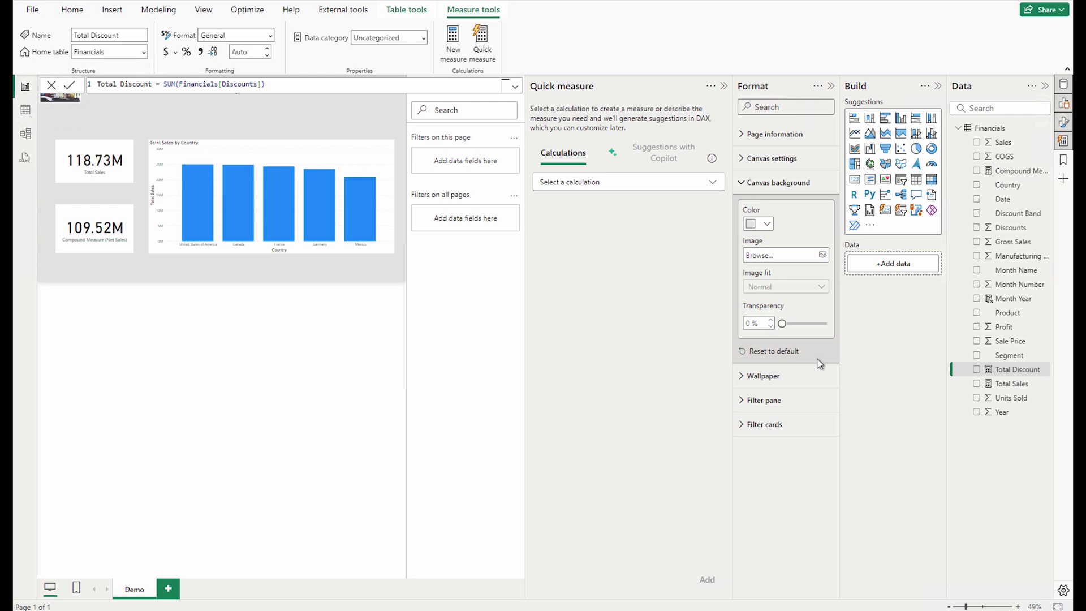
Add a Subtraction quick measure with Total Sales as the base value and Total Discount as the value to subtract
left_click(651, 182)
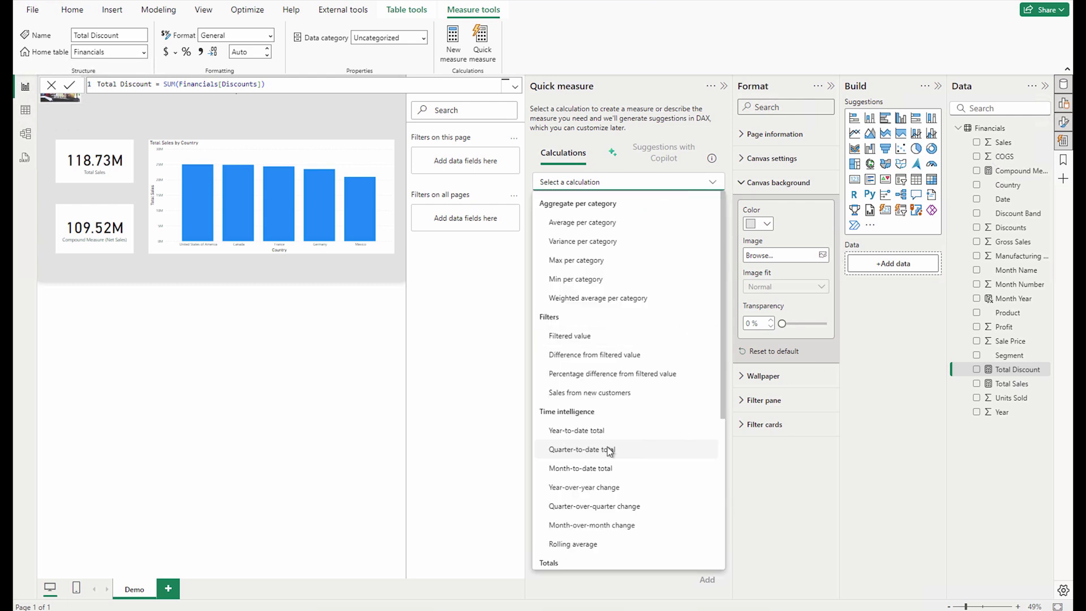
scroll(608, 450, "down", 3)
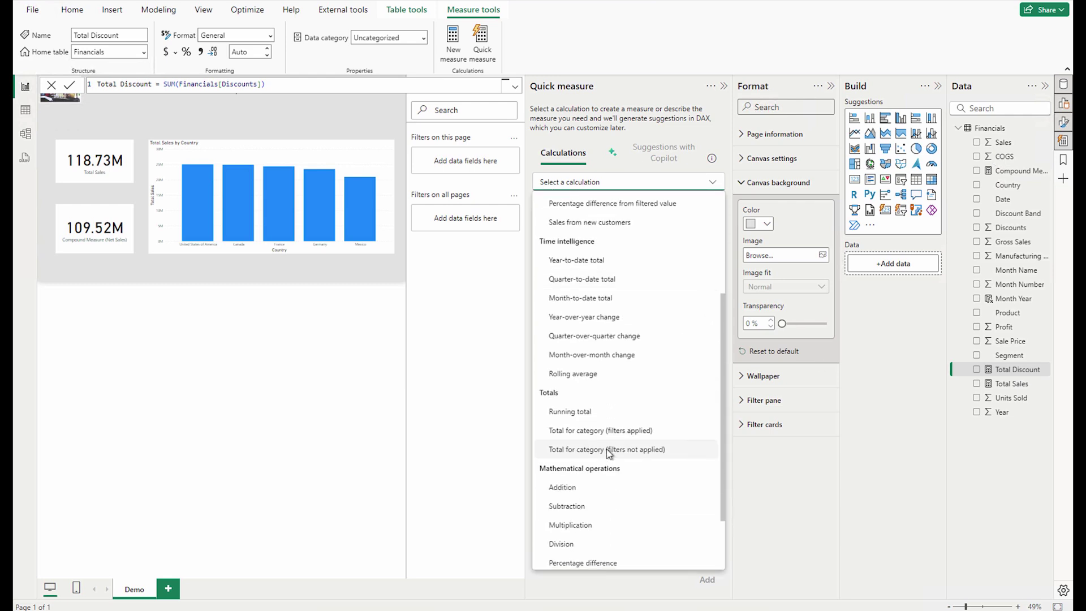
scroll(607, 449, "down", 1)
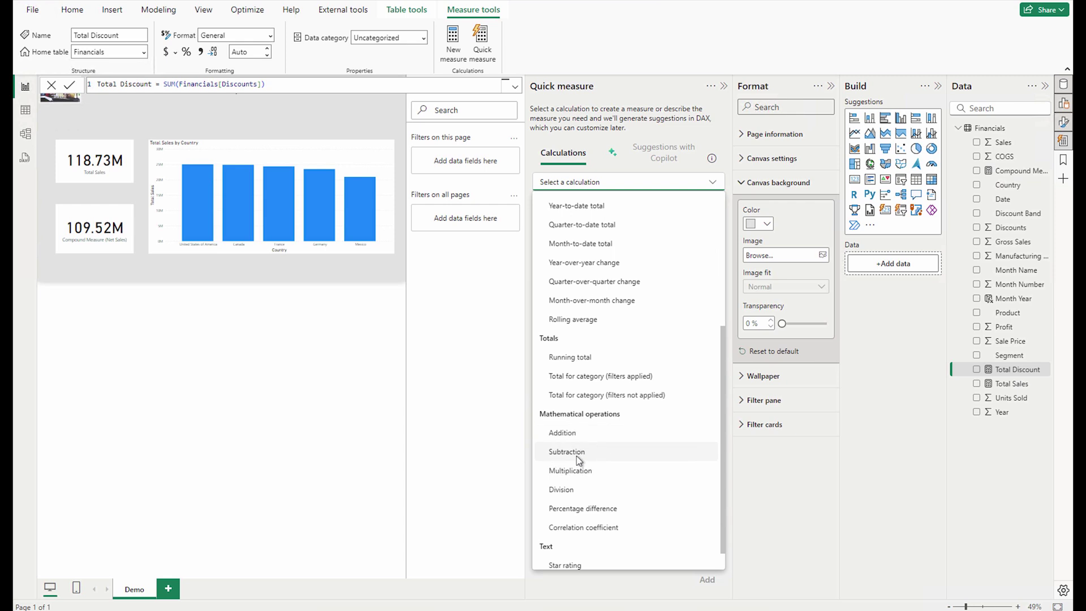
left_click(577, 455)
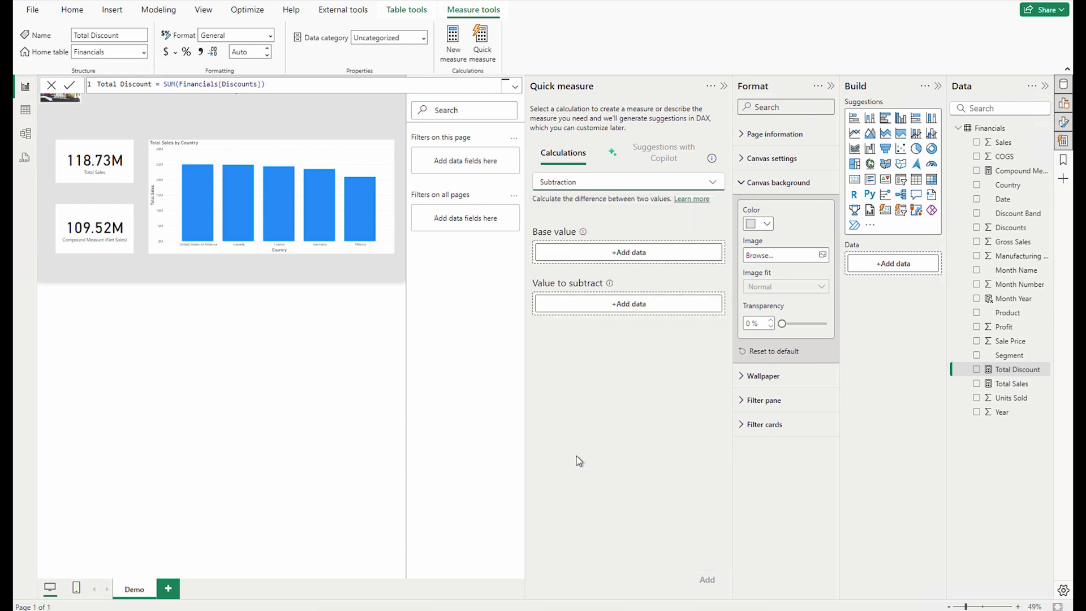
left_click(631, 252)
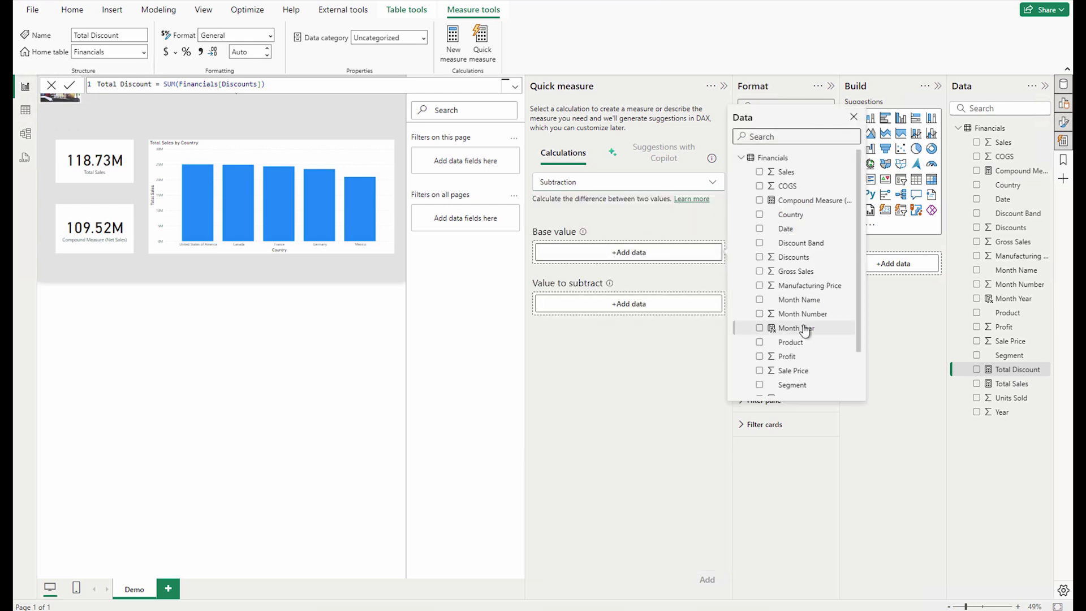
scroll(804, 331, "down", 2)
left_click(792, 361)
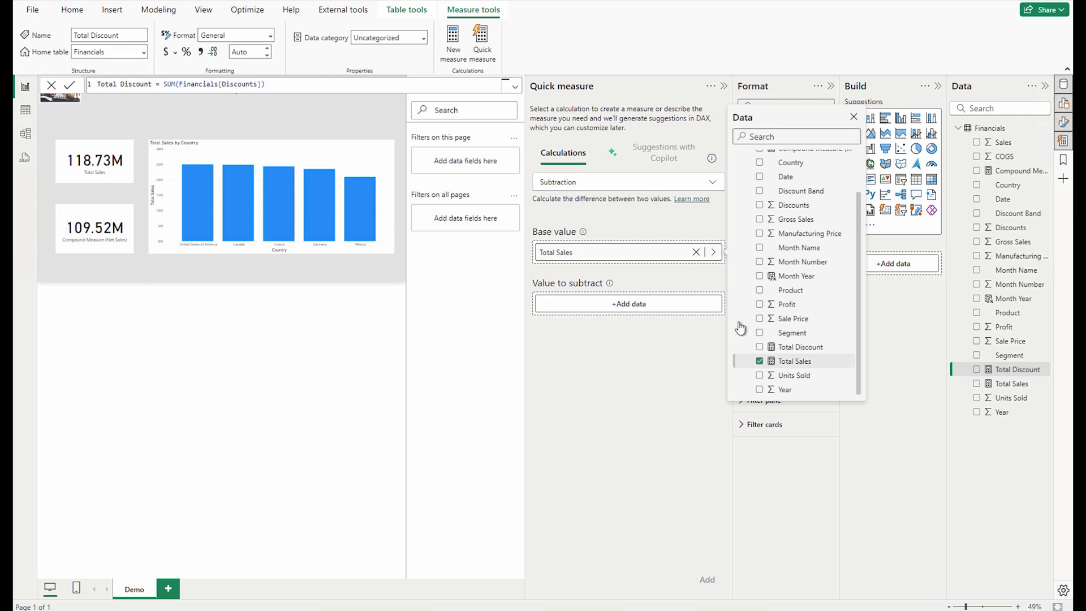
left_click(592, 305)
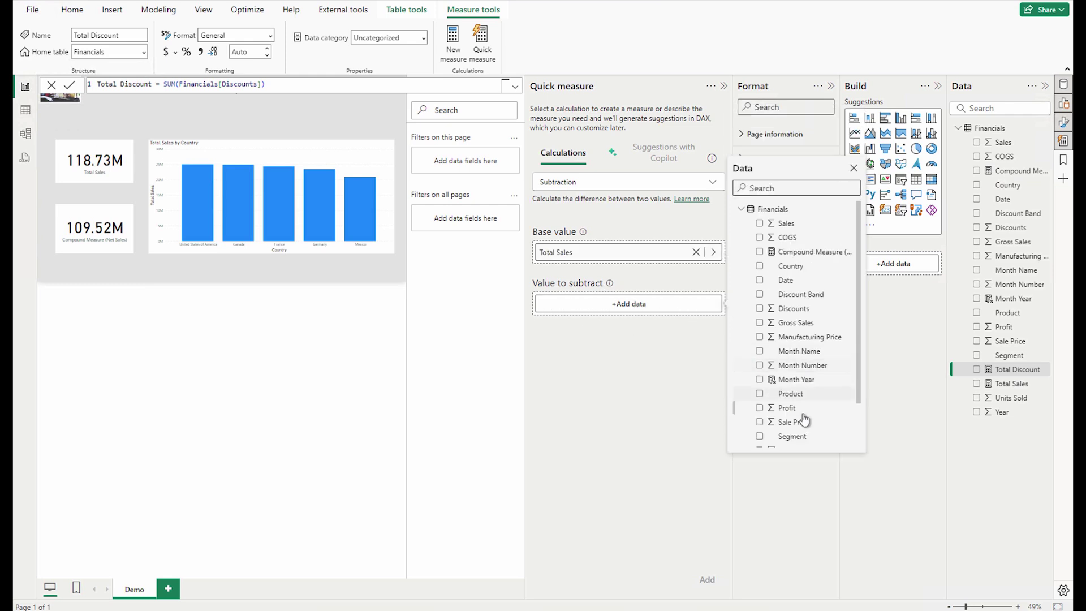
scroll(812, 385, "down", 1)
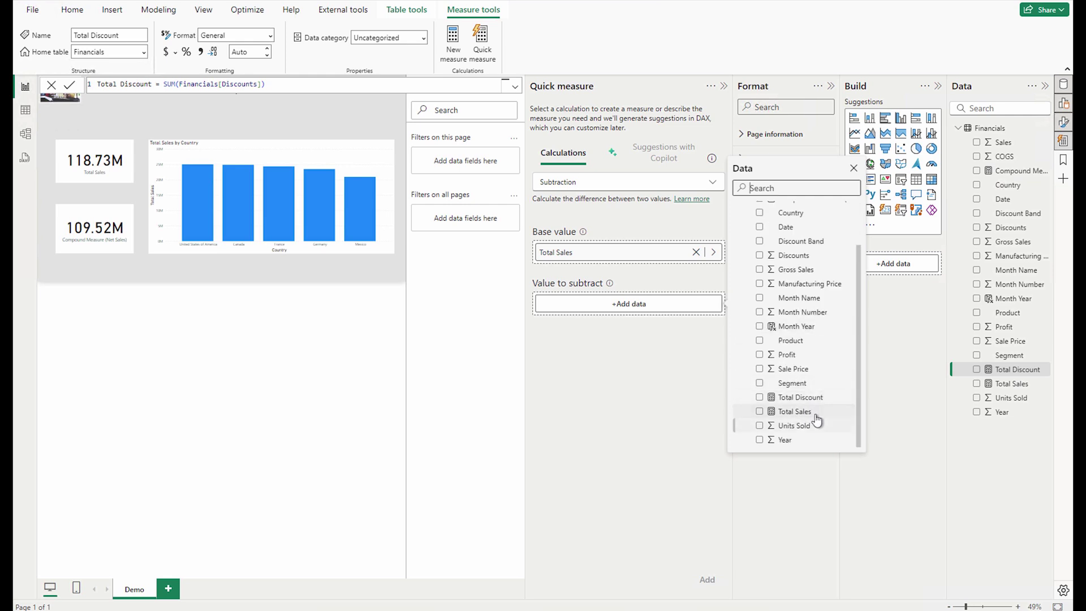
left_click(814, 398)
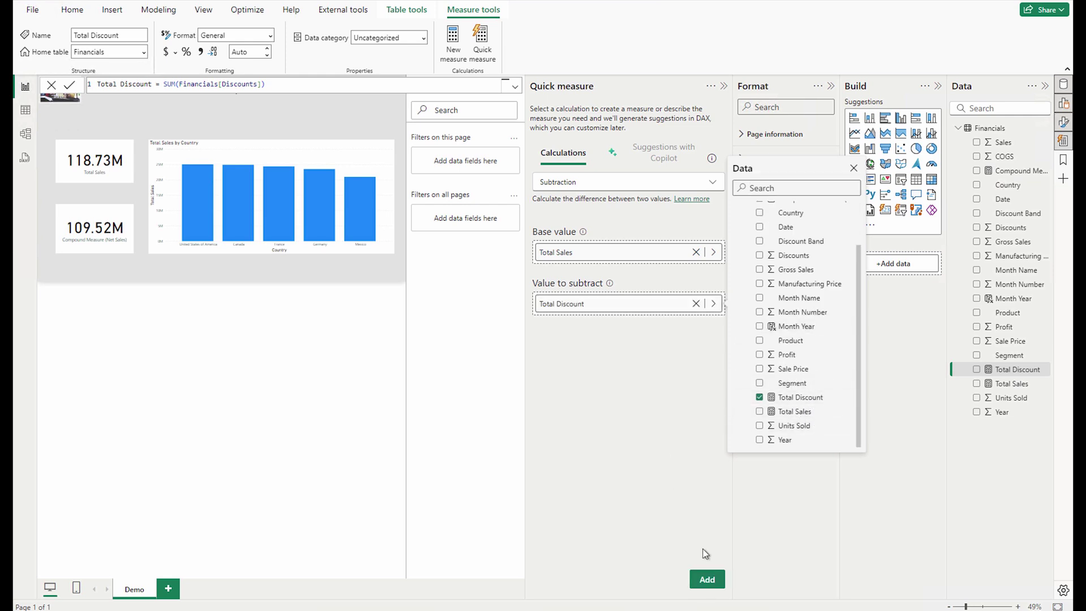
left_click(710, 582)
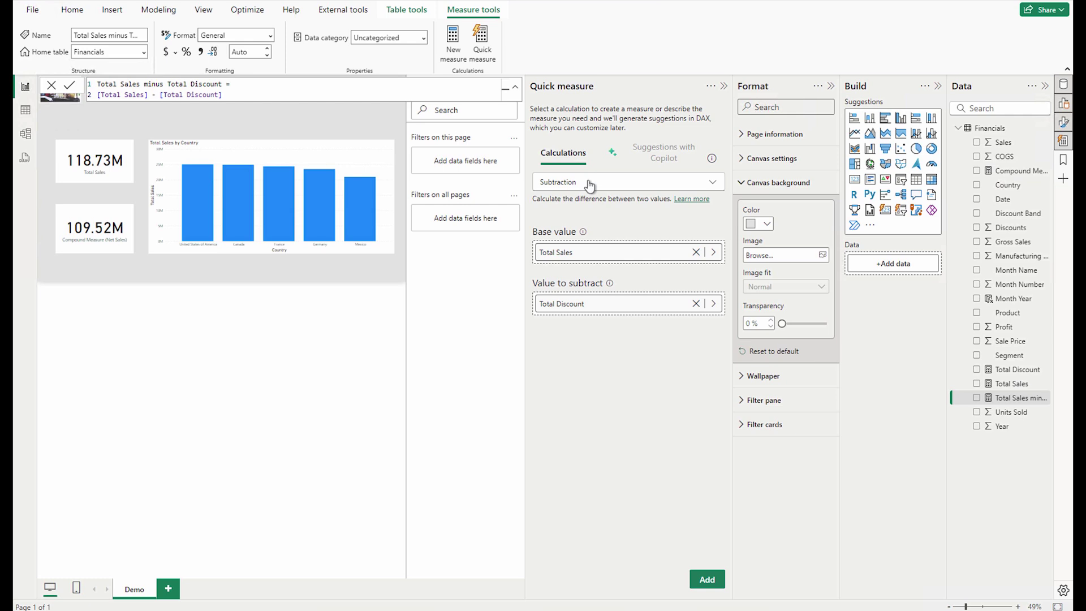
Add the same subtraction quick measure a second time and delete that duplicate, Total Sales minus Total Discount 2, from the model
left_click(706, 576)
left_click(706, 582)
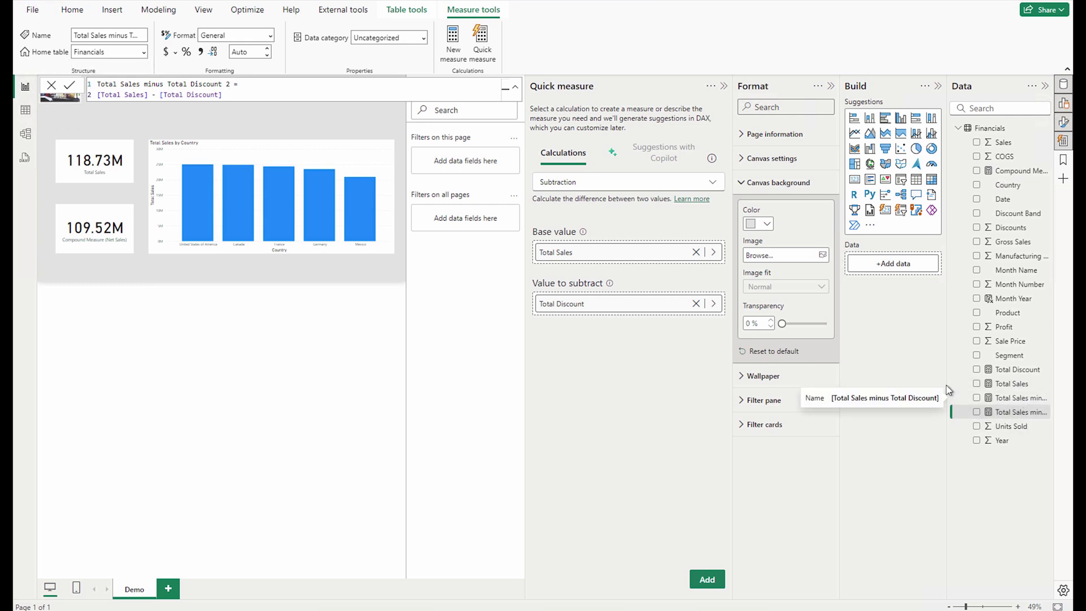
left_click_drag(949, 384, 847, 391)
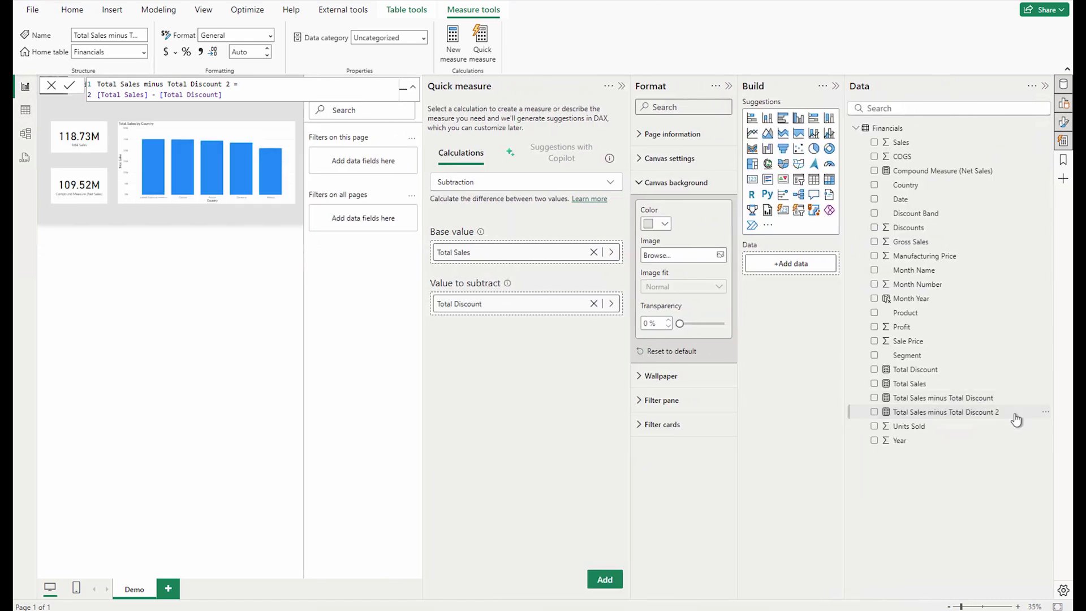
left_click(1043, 412)
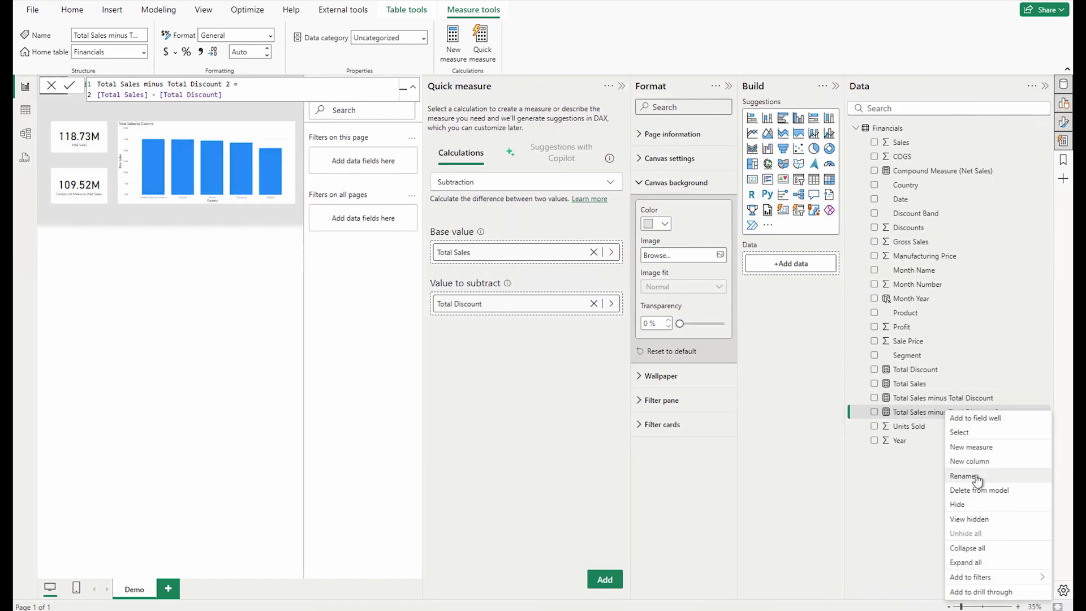
left_click(962, 489)
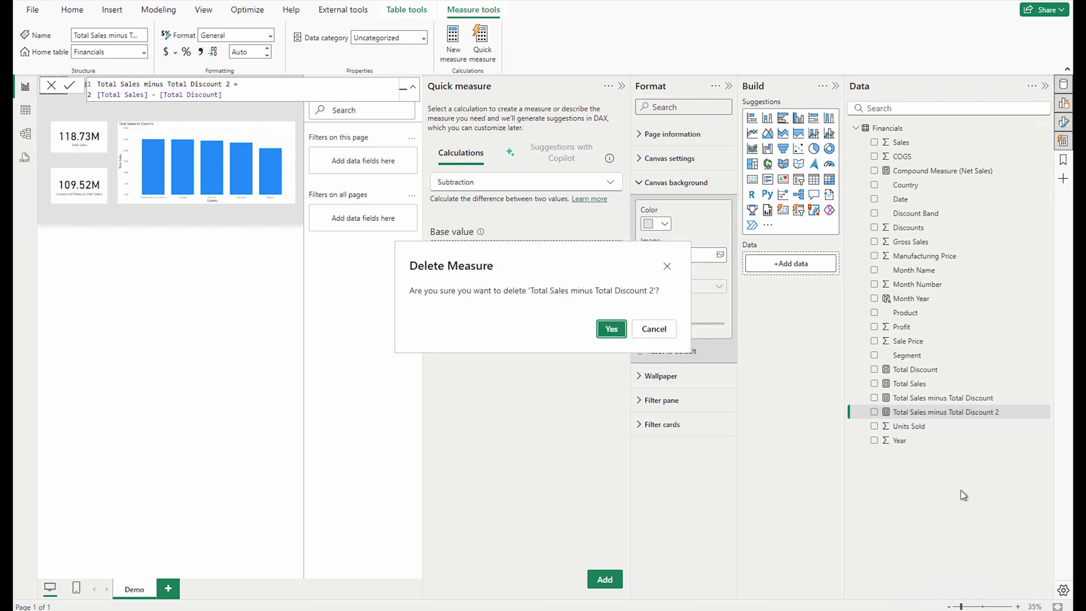
left_click(607, 327)
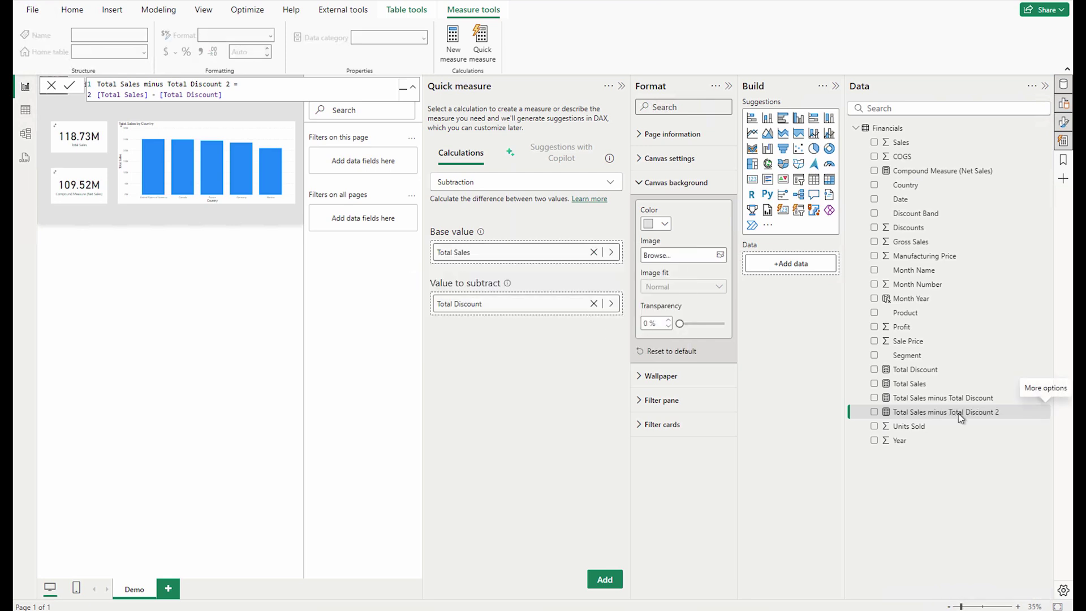
Rename the Total Sales minus Total Discount quick measure to Net Sales in its formula and commit the change
left_click(996, 401)
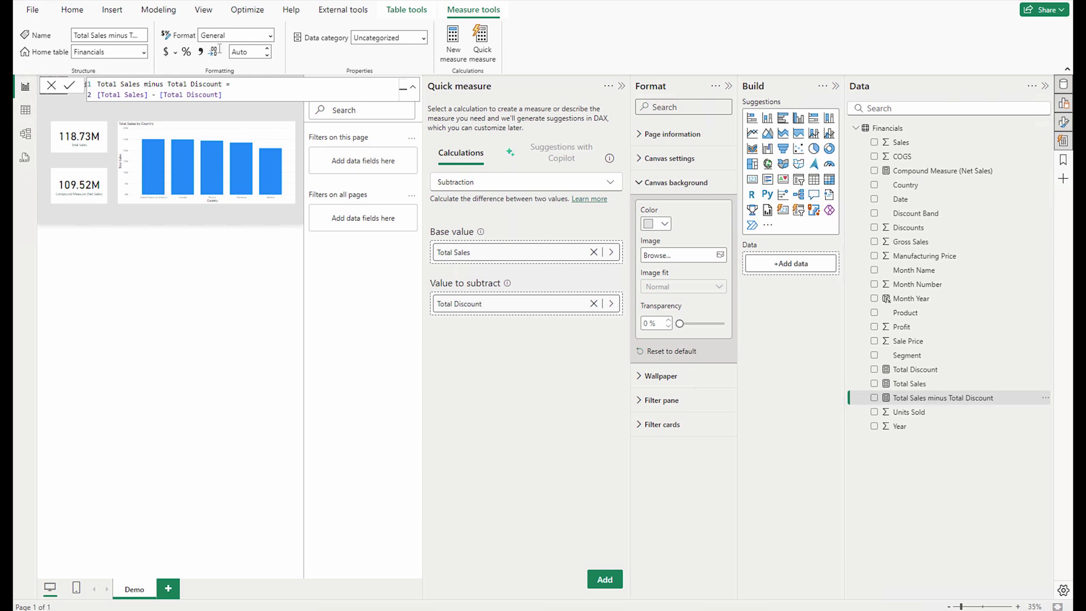
left_click_drag(218, 84, 91, 83)
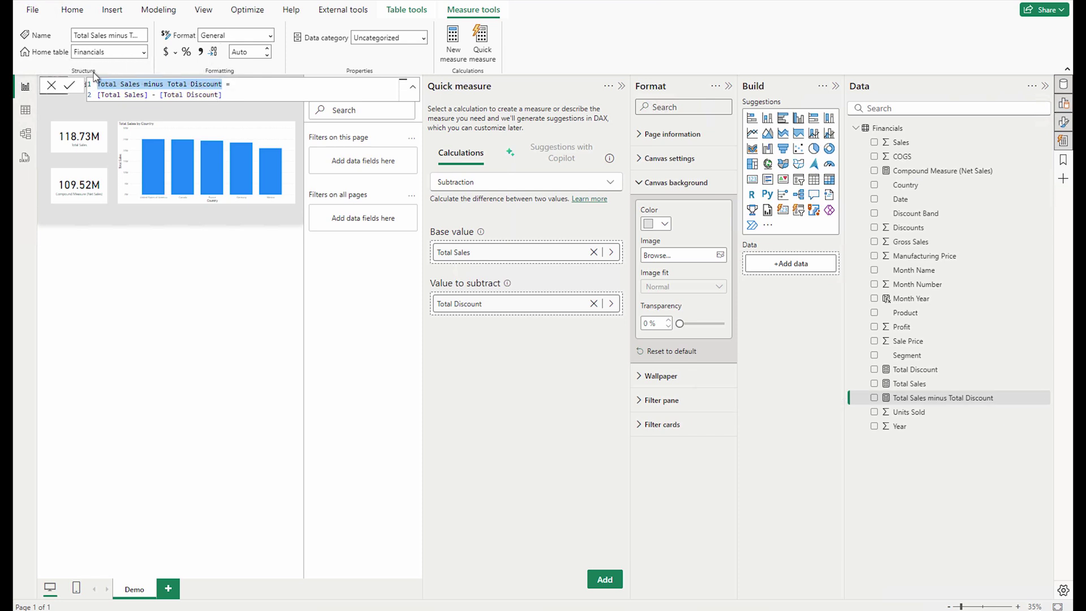
type("Net Sales")
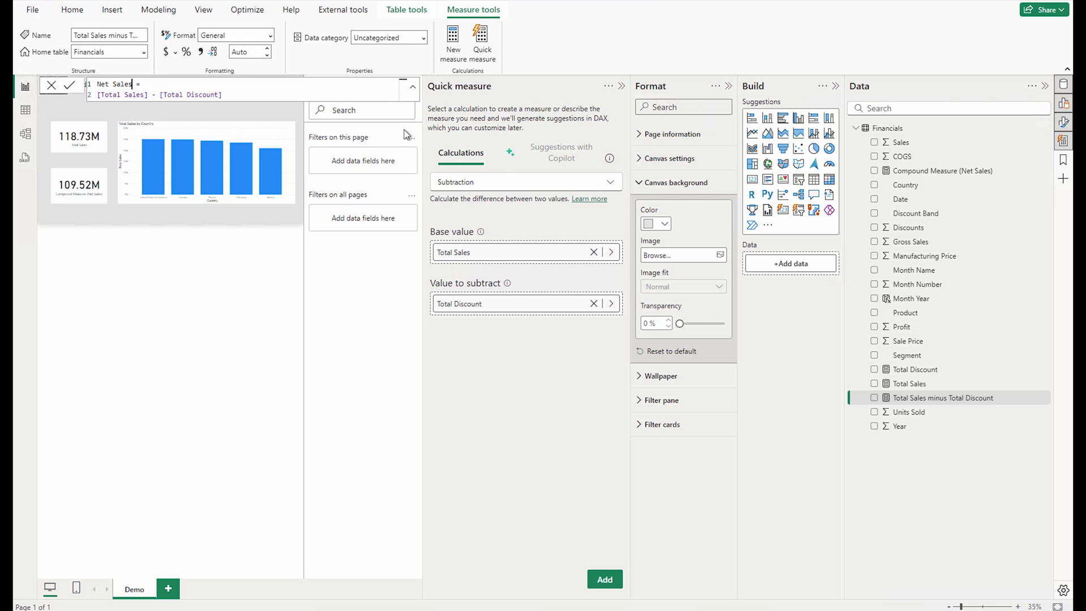
mouse_move(574, 168)
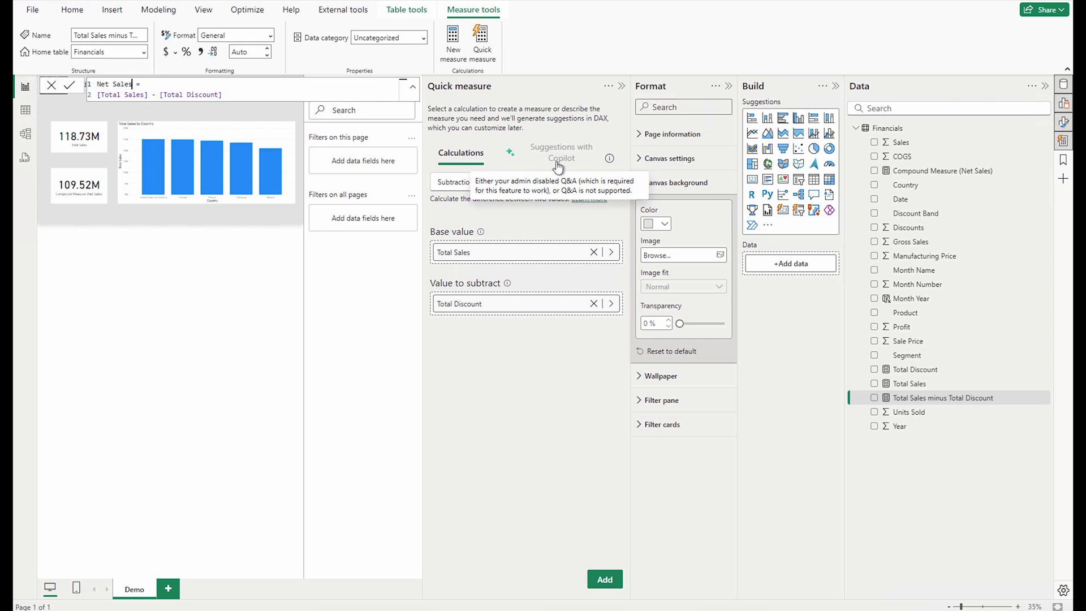
left_click(70, 86)
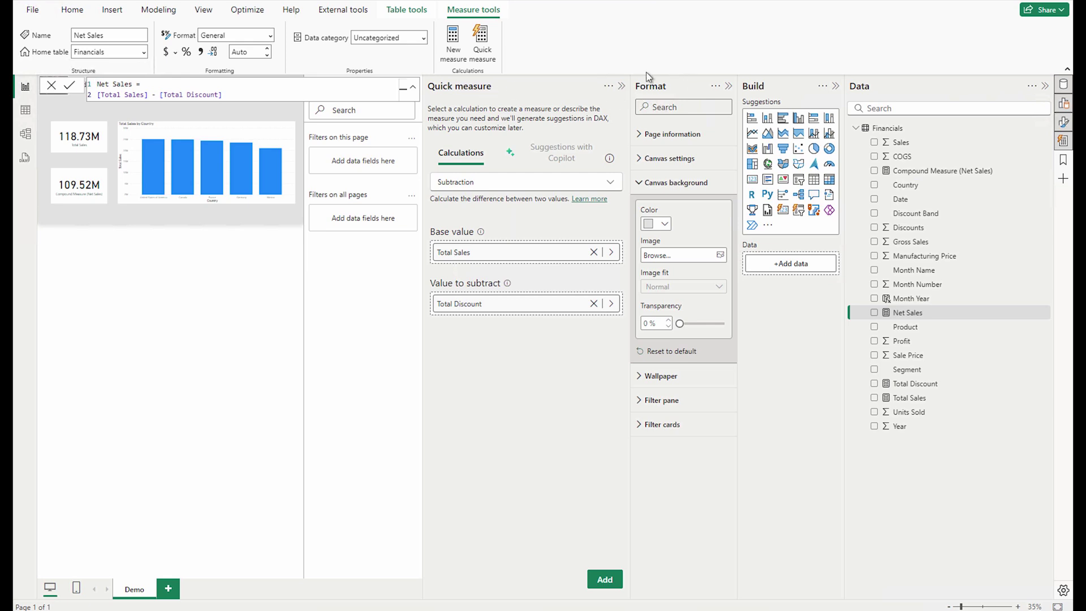
Add a narrow Net Sales card above the right end of the bar chart and nudge the Total Sales card slightly left
left_click(622, 86)
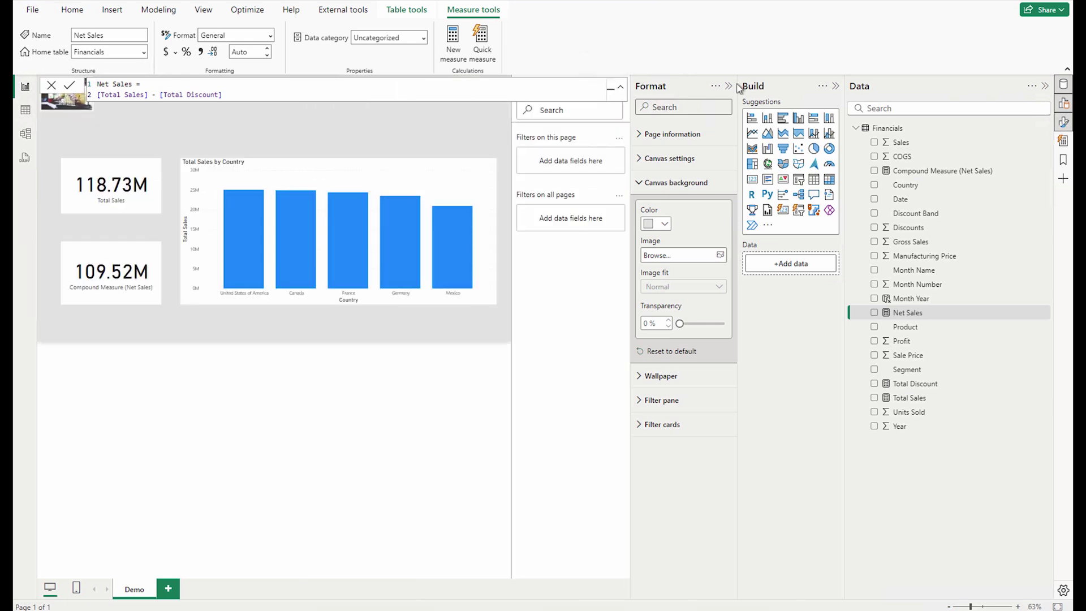
left_click(730, 86)
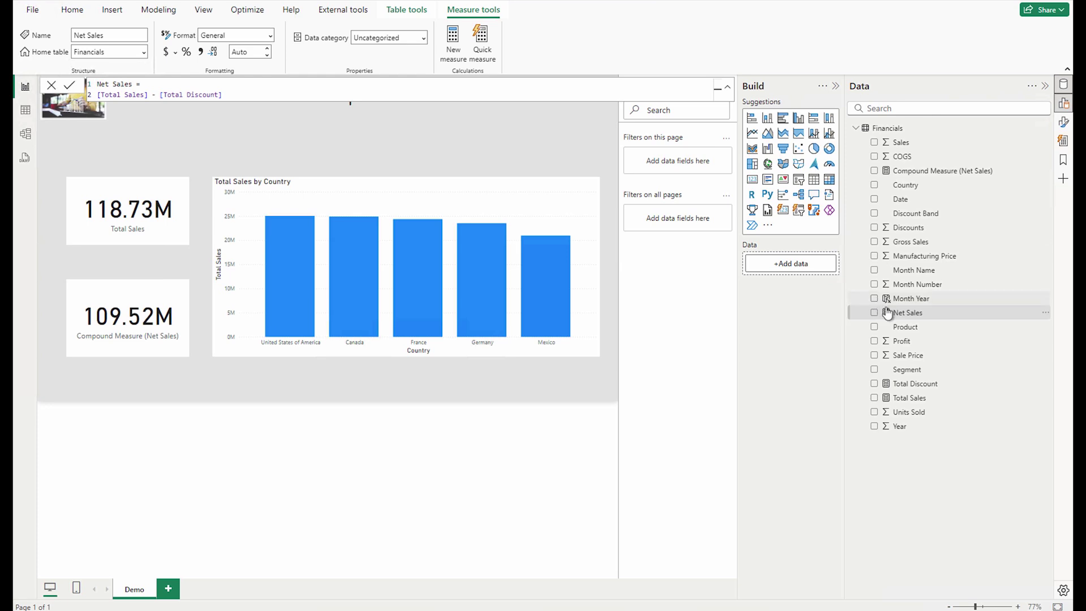
left_click_drag(887, 312, 432, 136)
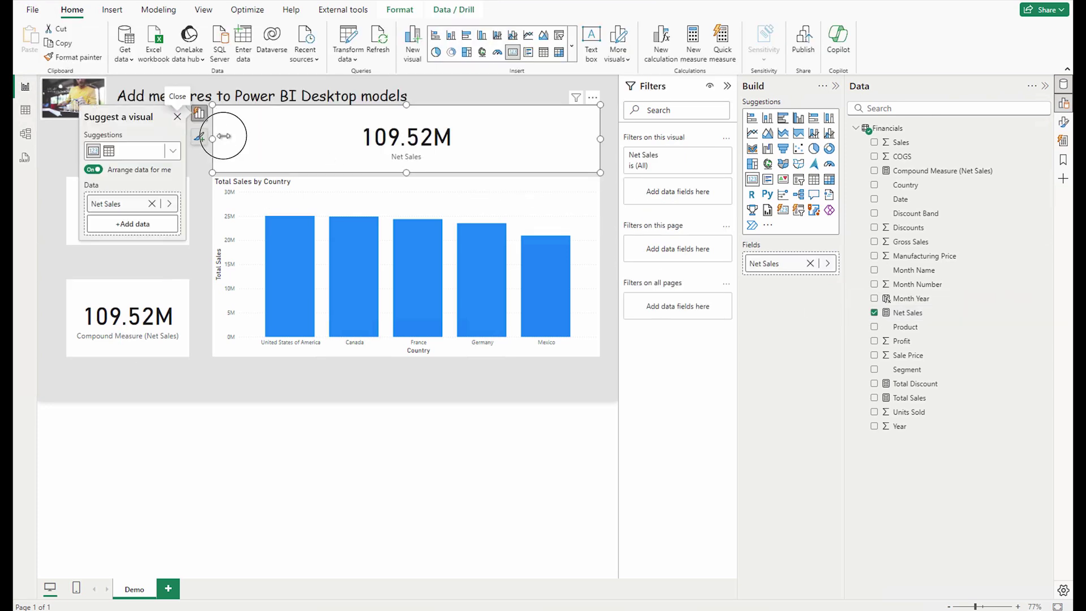
left_click_drag(224, 136, 490, 145)
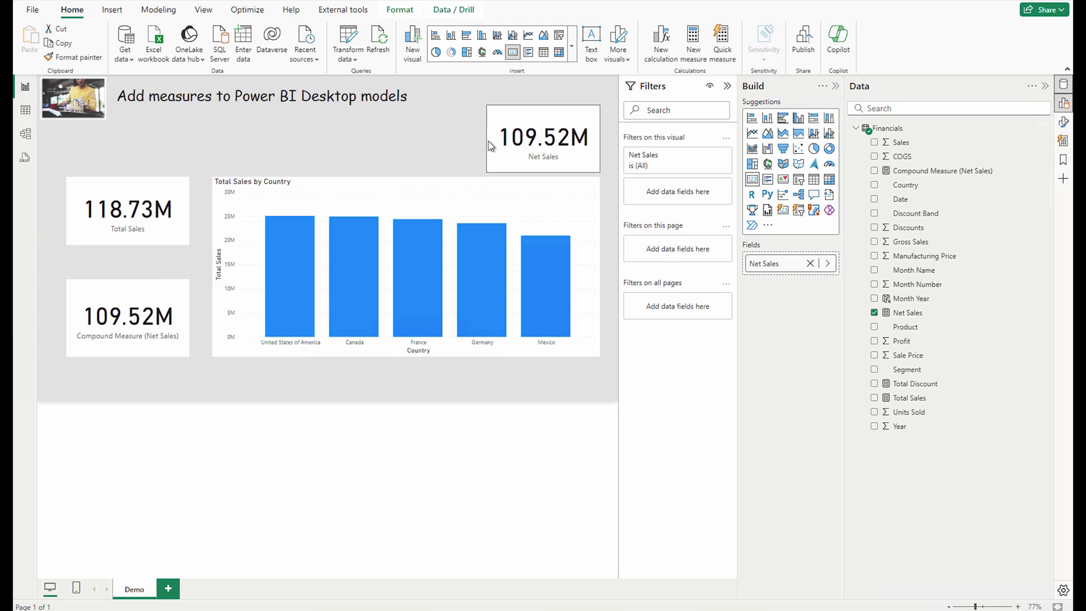
mouse_move(119, 208)
left_mouse_down()
mouse_move(243, 126)
mouse_move(259, 140)
mouse_move(102, 194)
mouse_move(123, 194)
mouse_move(128, 210)
mouse_move(117, 211)
left_mouse_up()
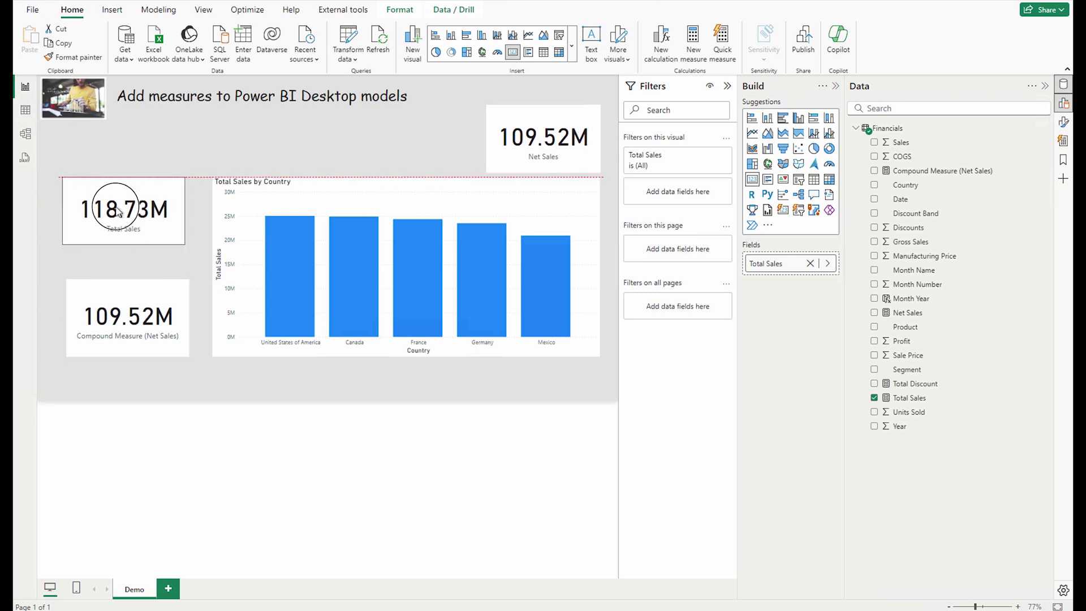
left_click(225, 150)
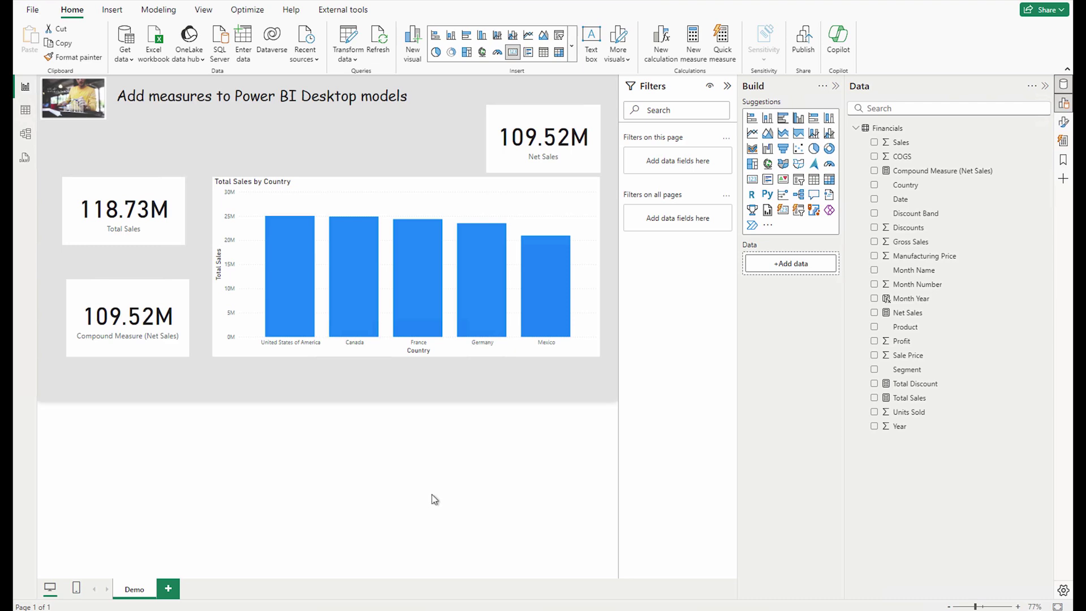
Switch to the browser, review the Microsoft Learn module Add measures to Power BI Desktop models through its unit list, and return to the presentation
left_click(548, 608)
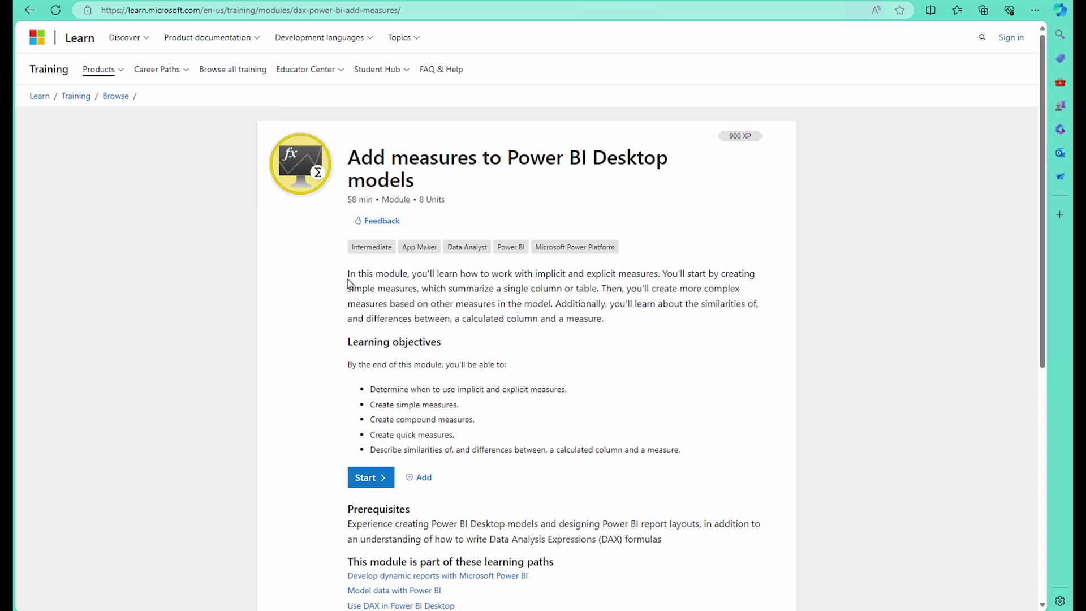
scroll(349, 282, "down", 5)
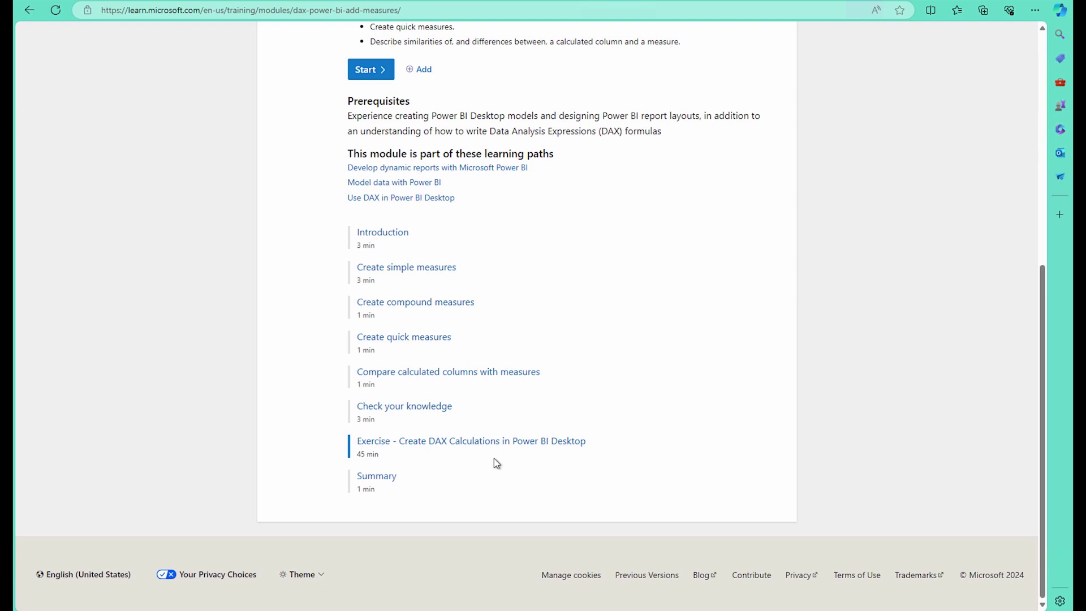
left_click(750, 609)
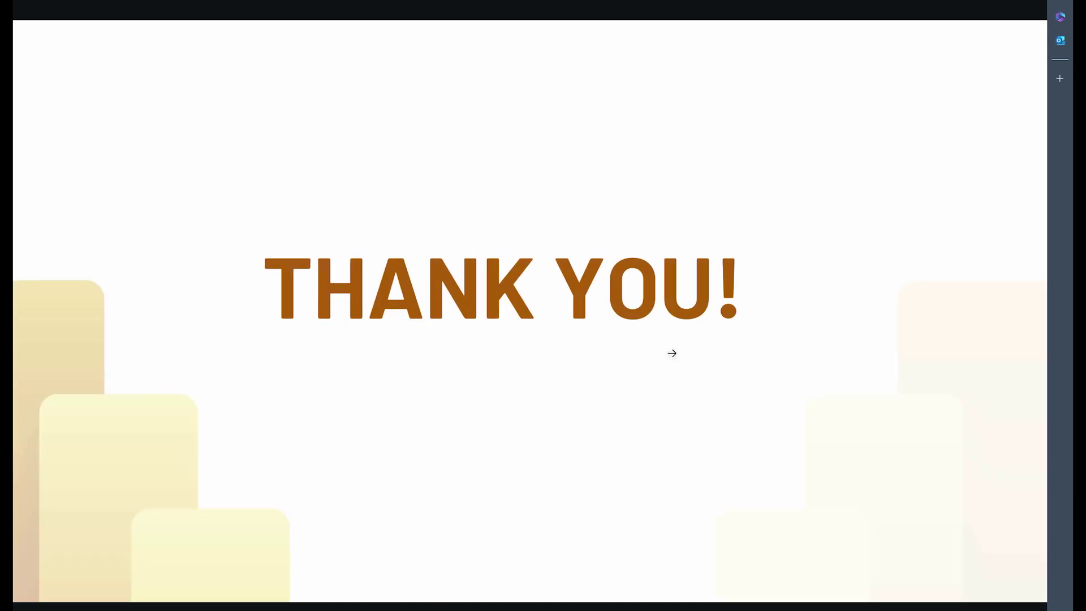